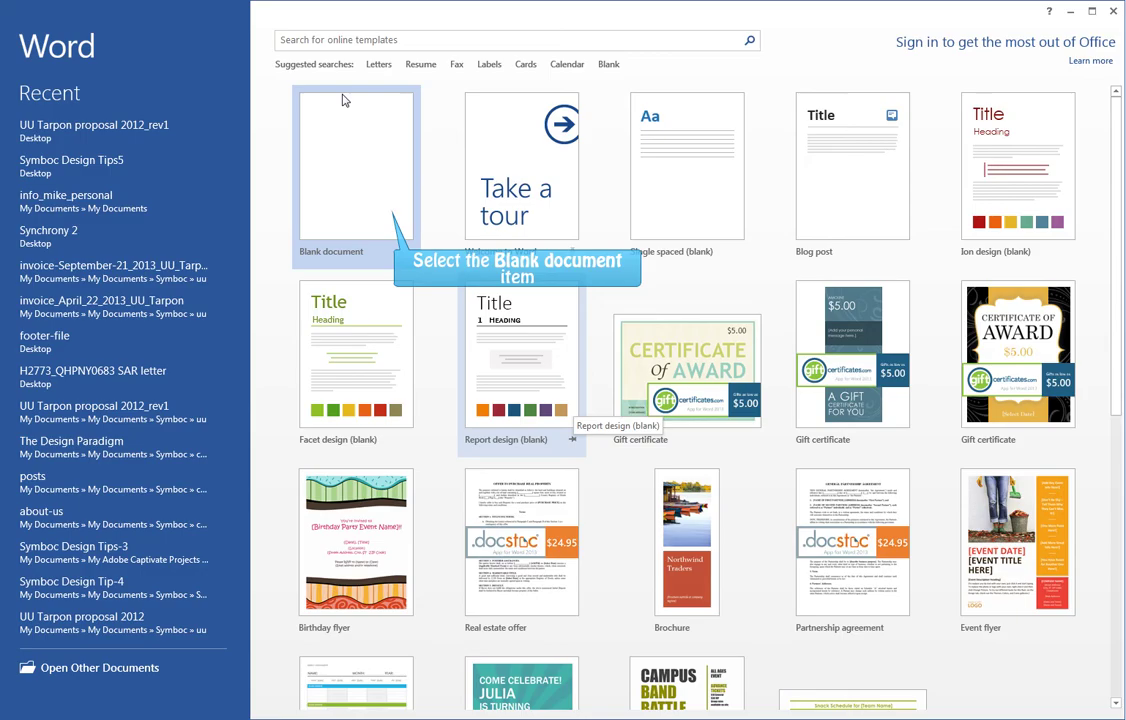
Create a blank document with a page break so it has two pages, then return to page 1
click(386, 217)
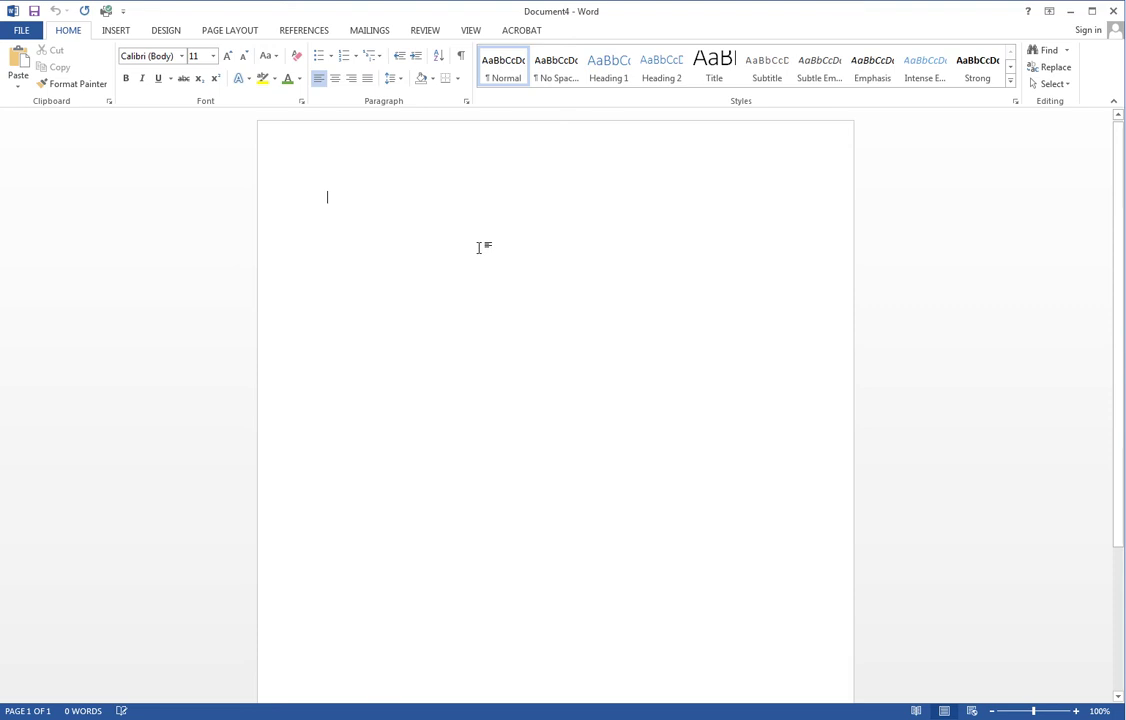
key(ctrl+Return)
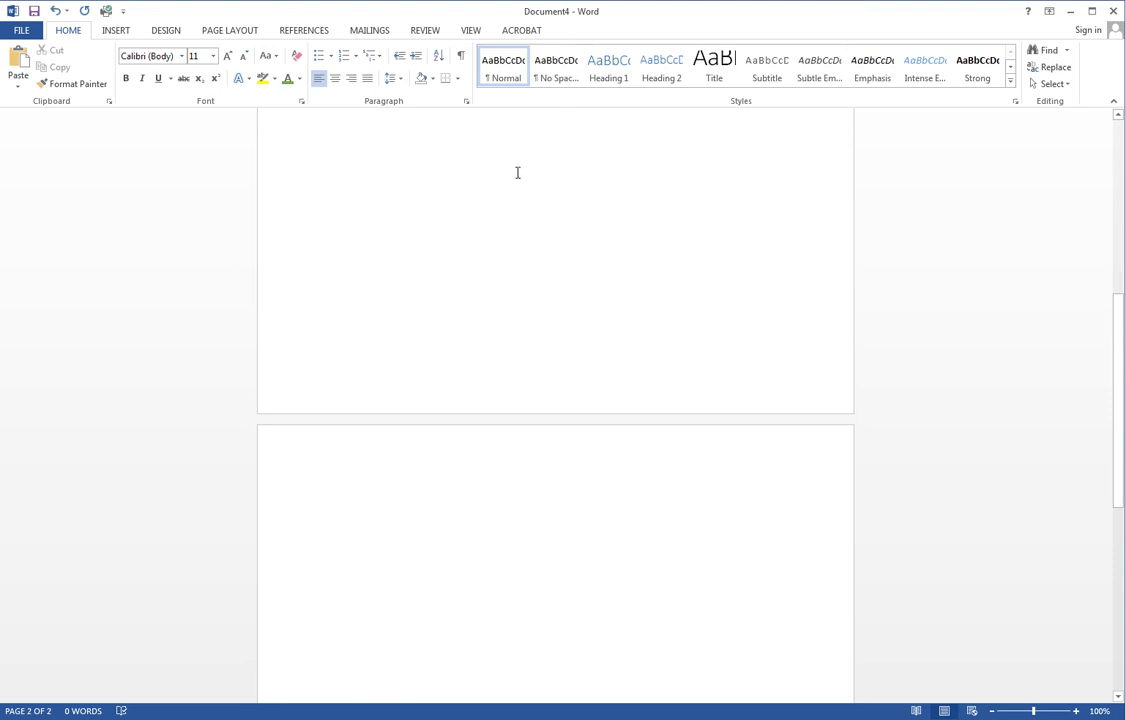
click(518, 123)
scroll(518, 123, up, 5)
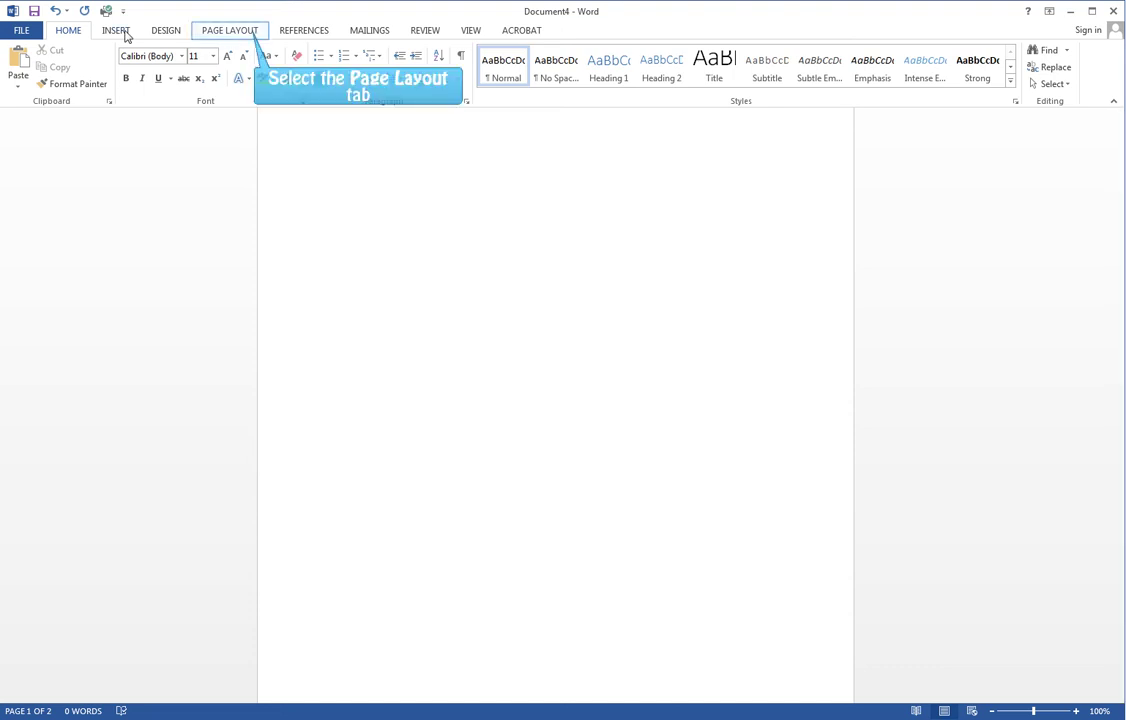
Turn on Different first page in the Layout settings of Page Setup
click(247, 33)
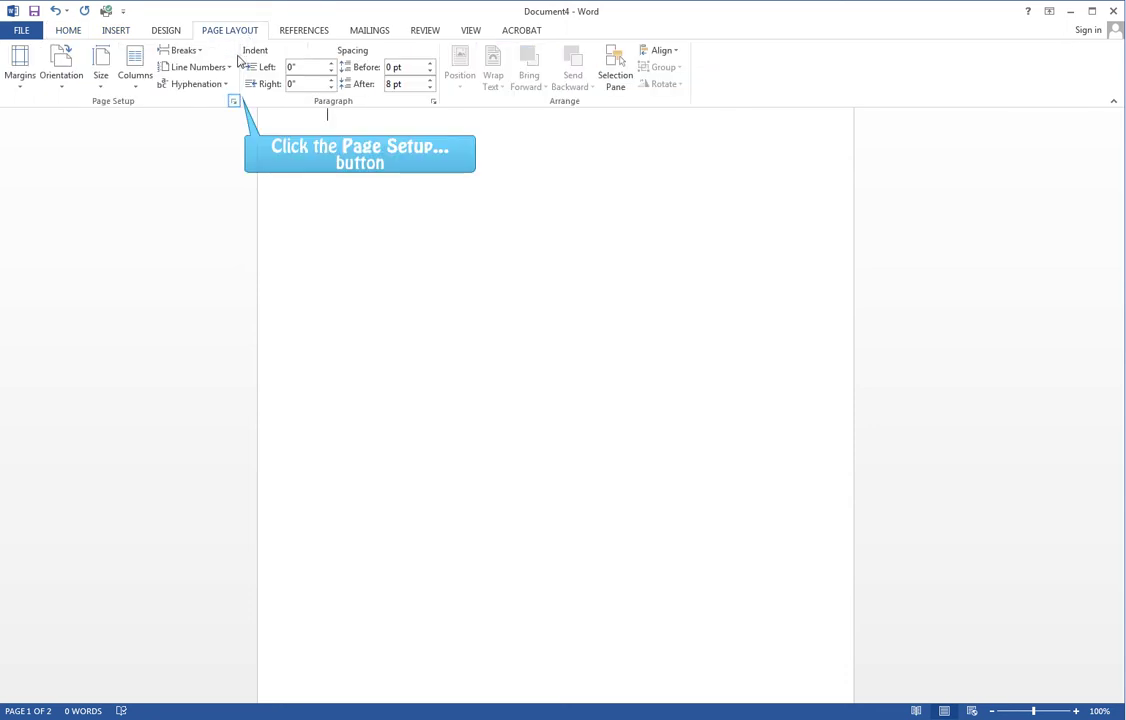
click(234, 100)
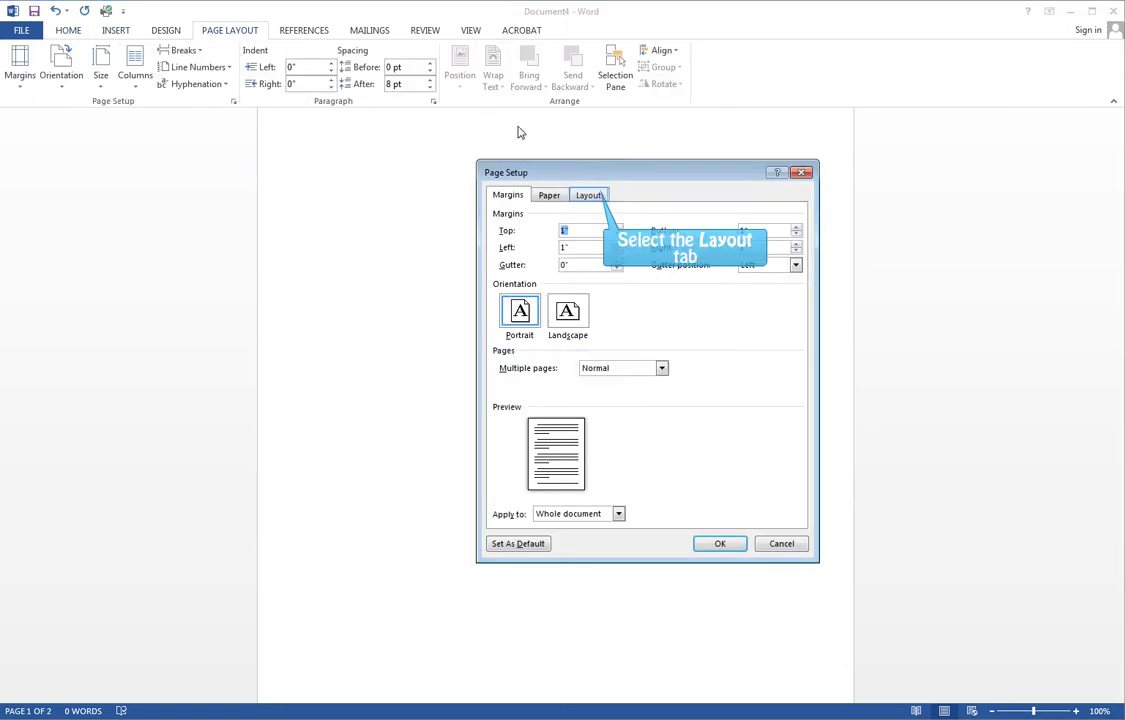
click(592, 195)
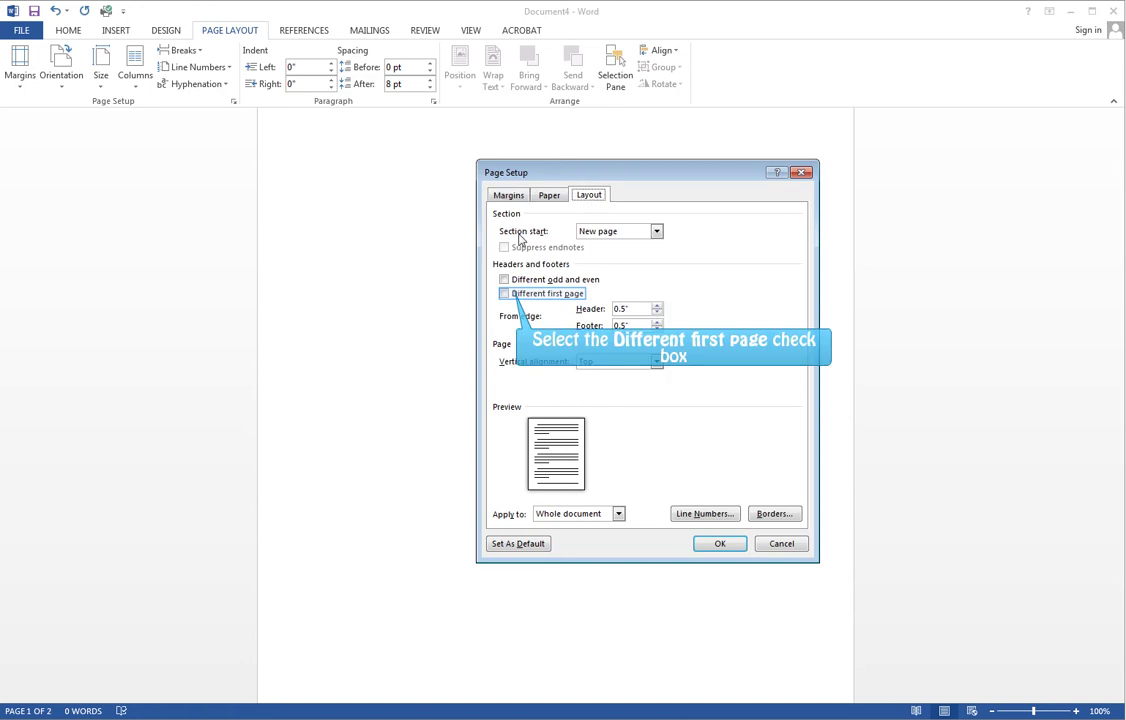
click(506, 293)
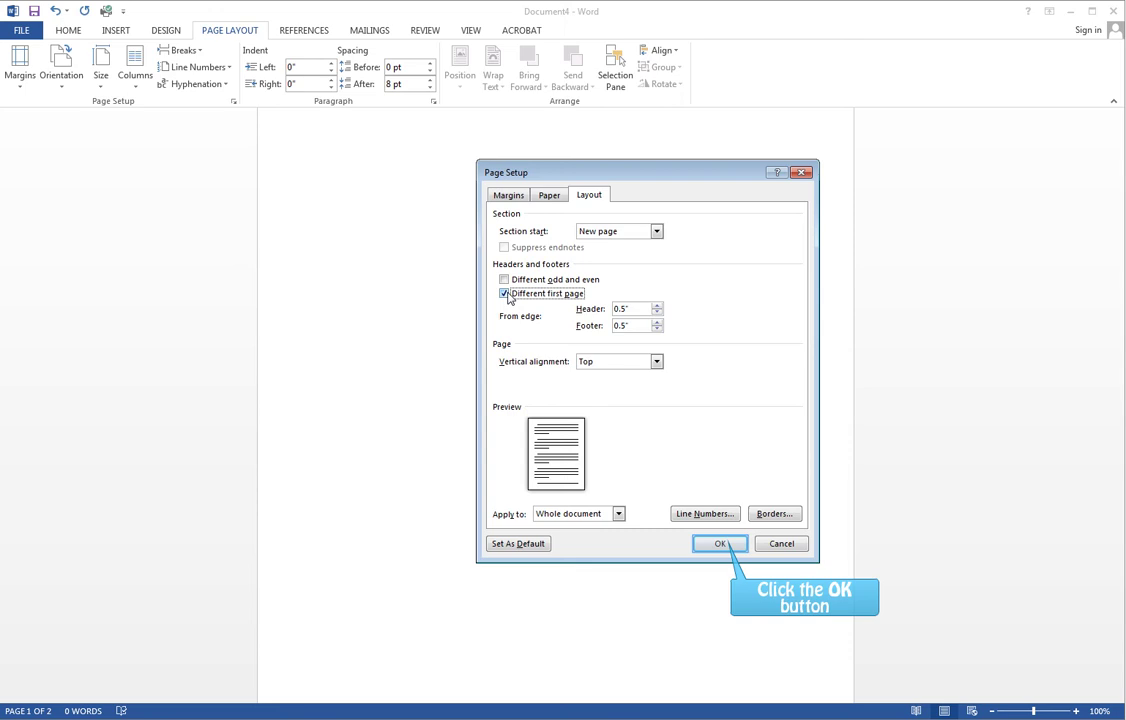
click(720, 544)
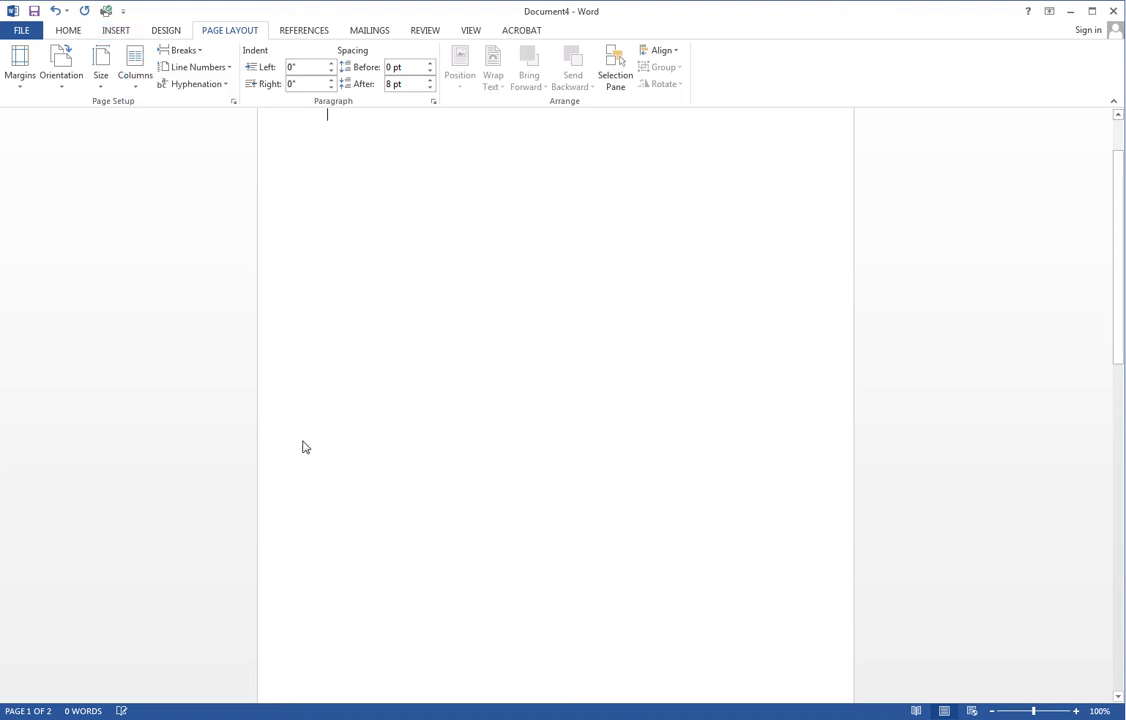
Open the first-page header for editing
click(116, 32)
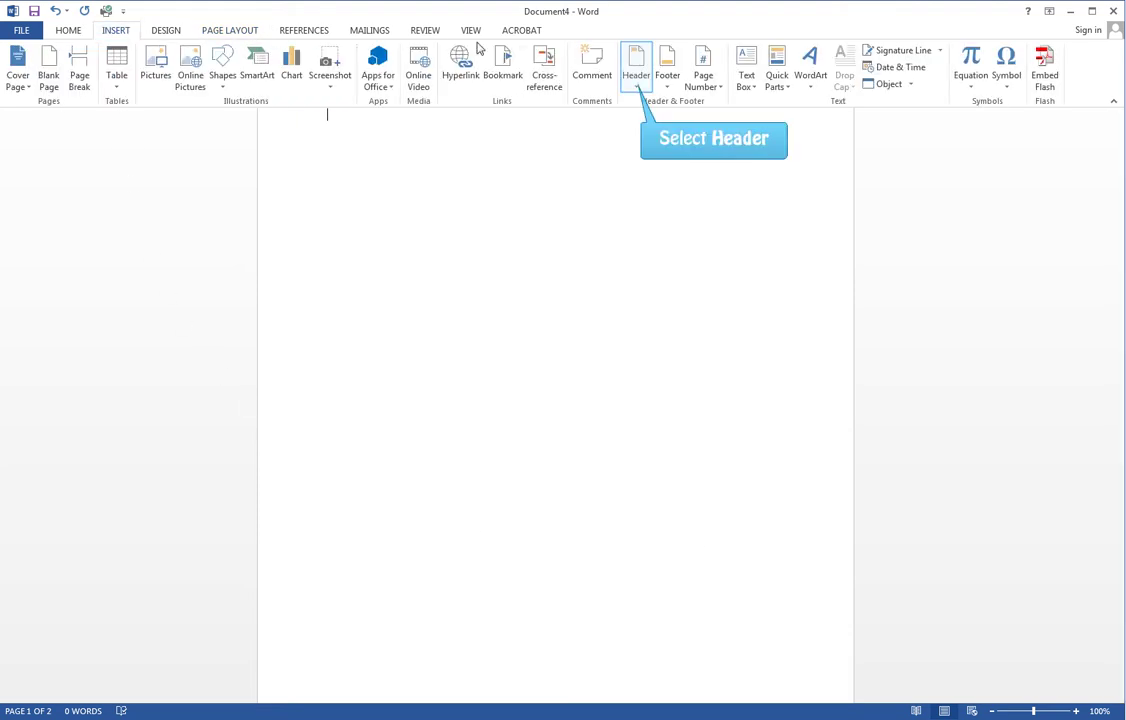
click(633, 88)
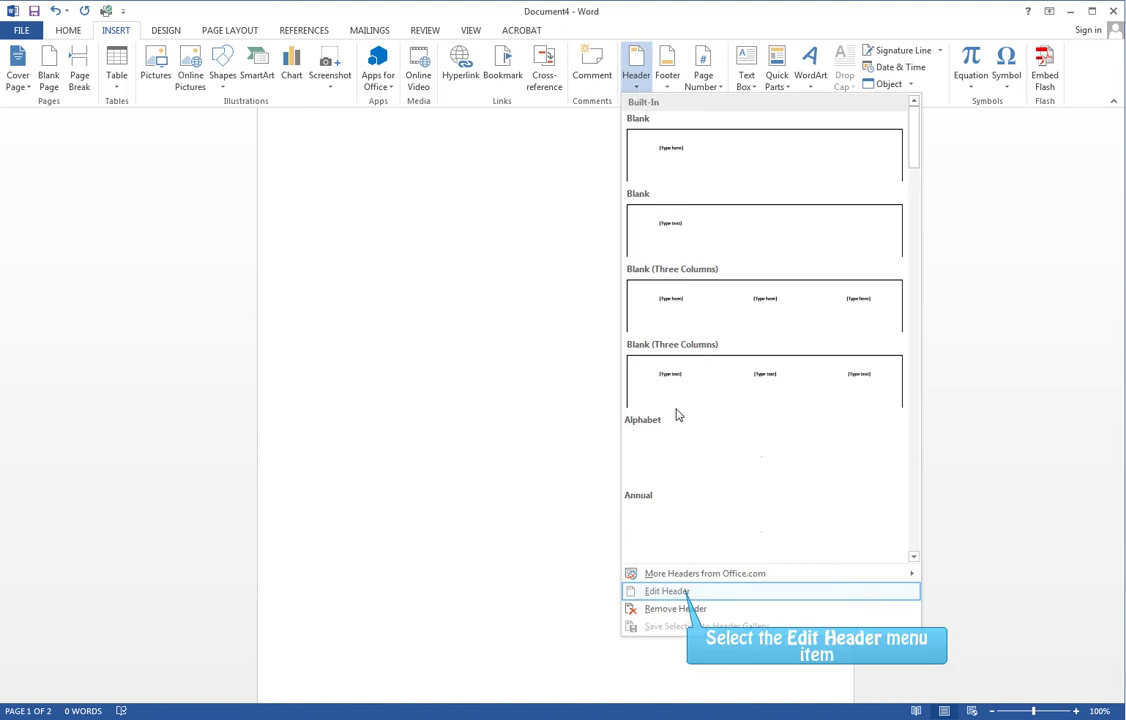
click(651, 590)
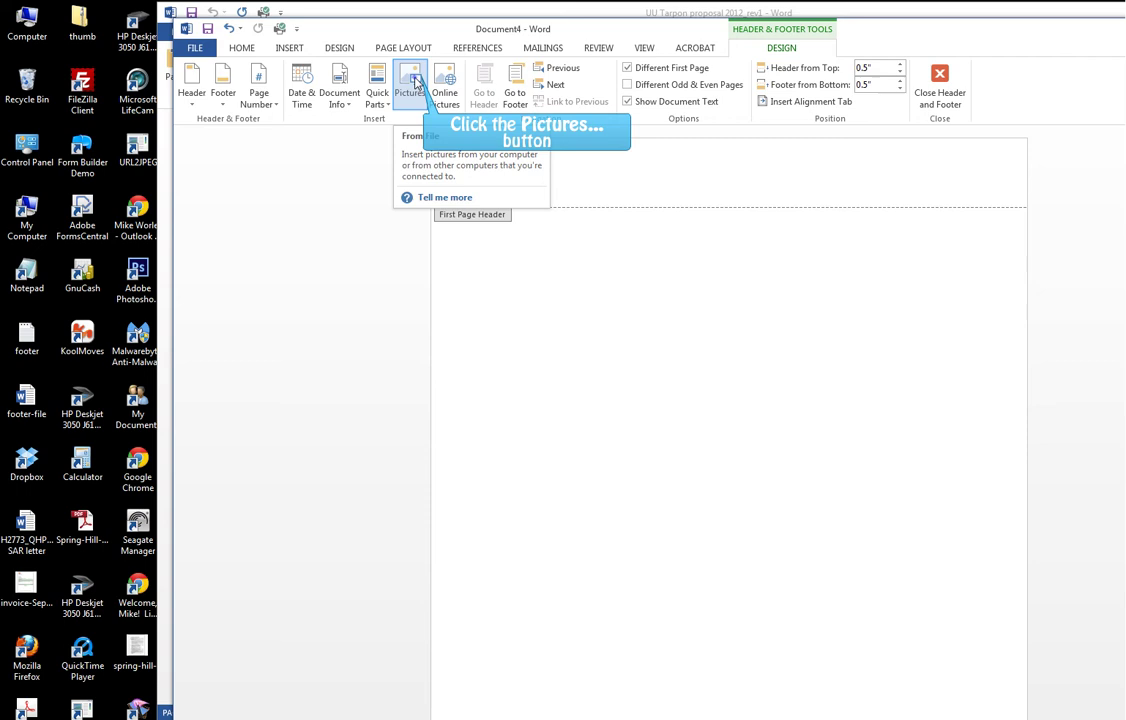
Insert the Symboc_new_2013 logo from the Desktop into the header and return to the body
click(414, 82)
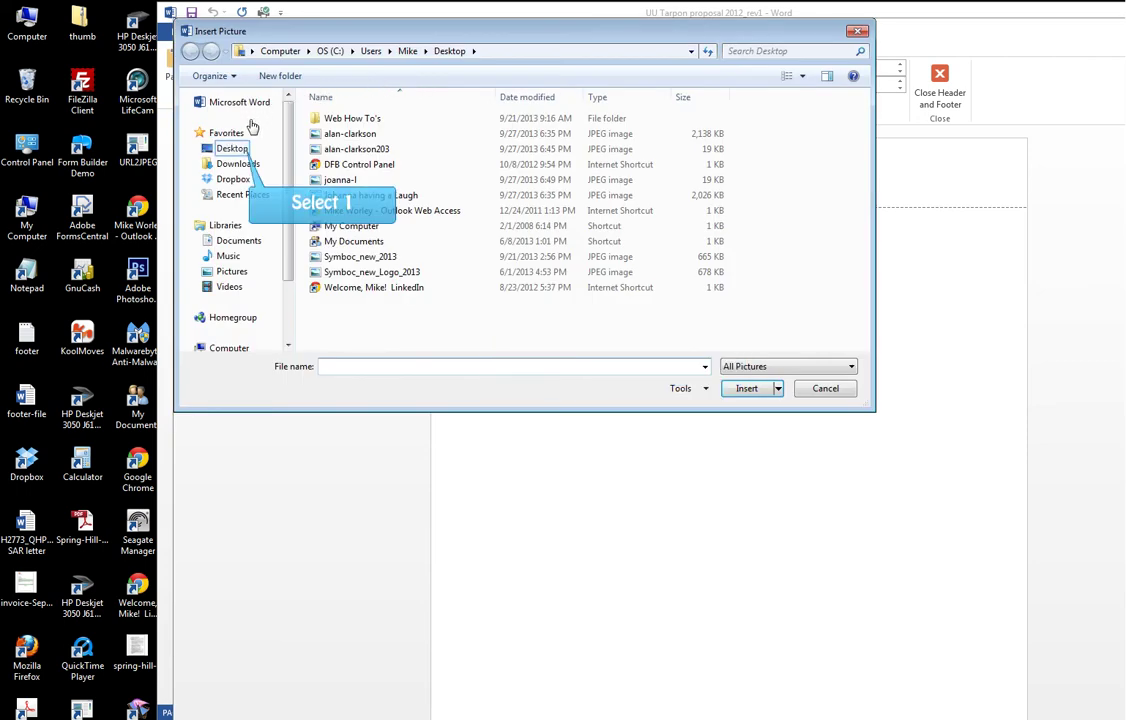
click(232, 148)
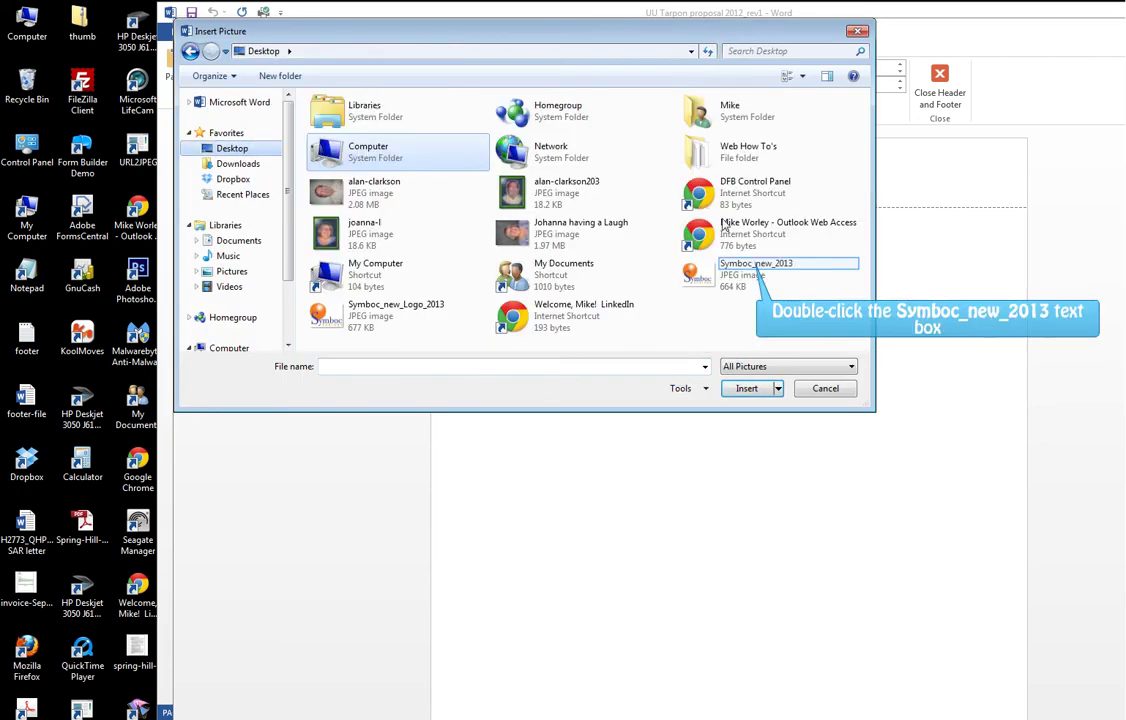
double_click(748, 266)
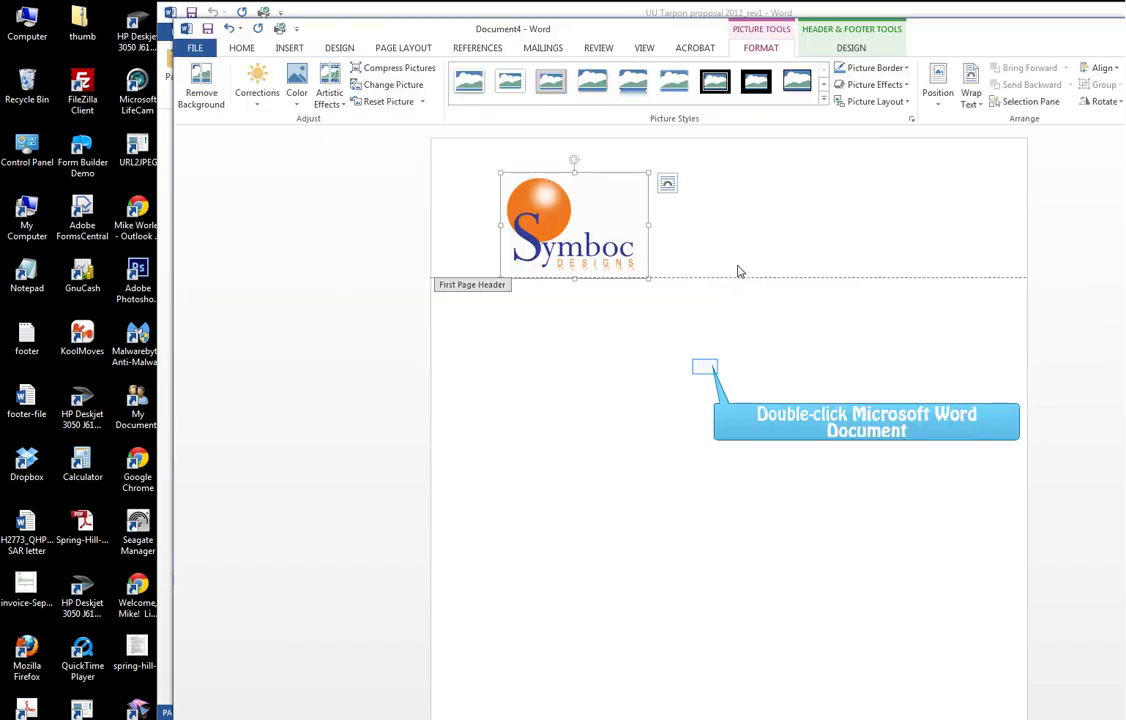
double_click(707, 367)
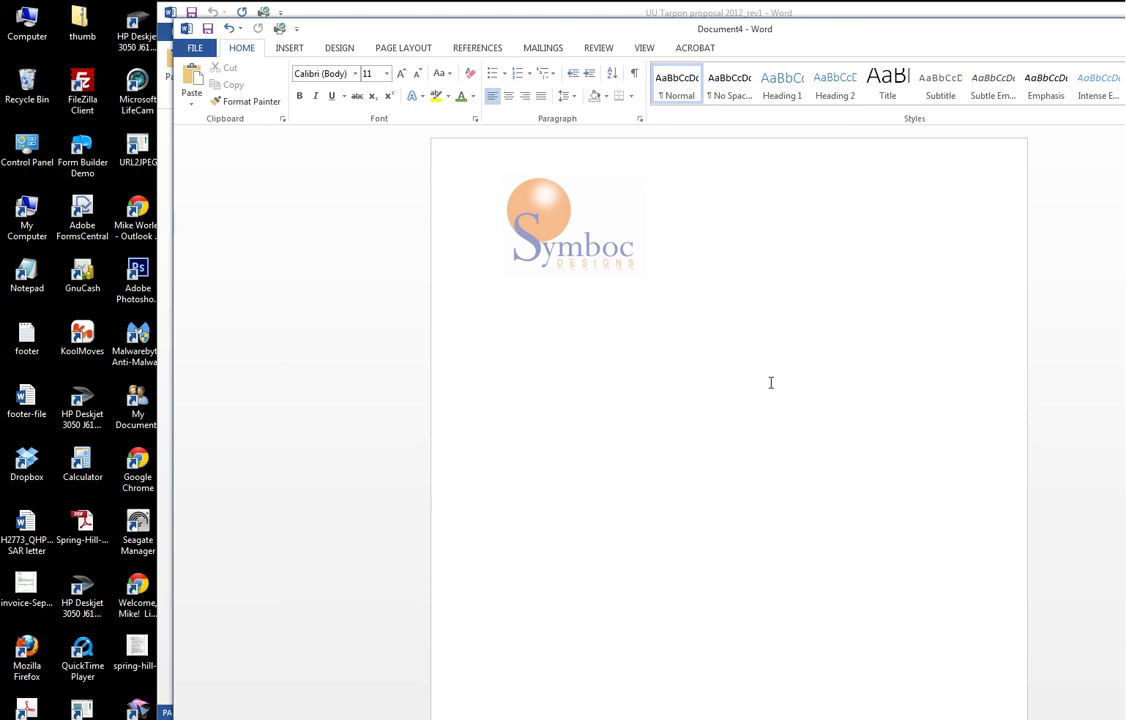
scroll(787, 418, down, 5)
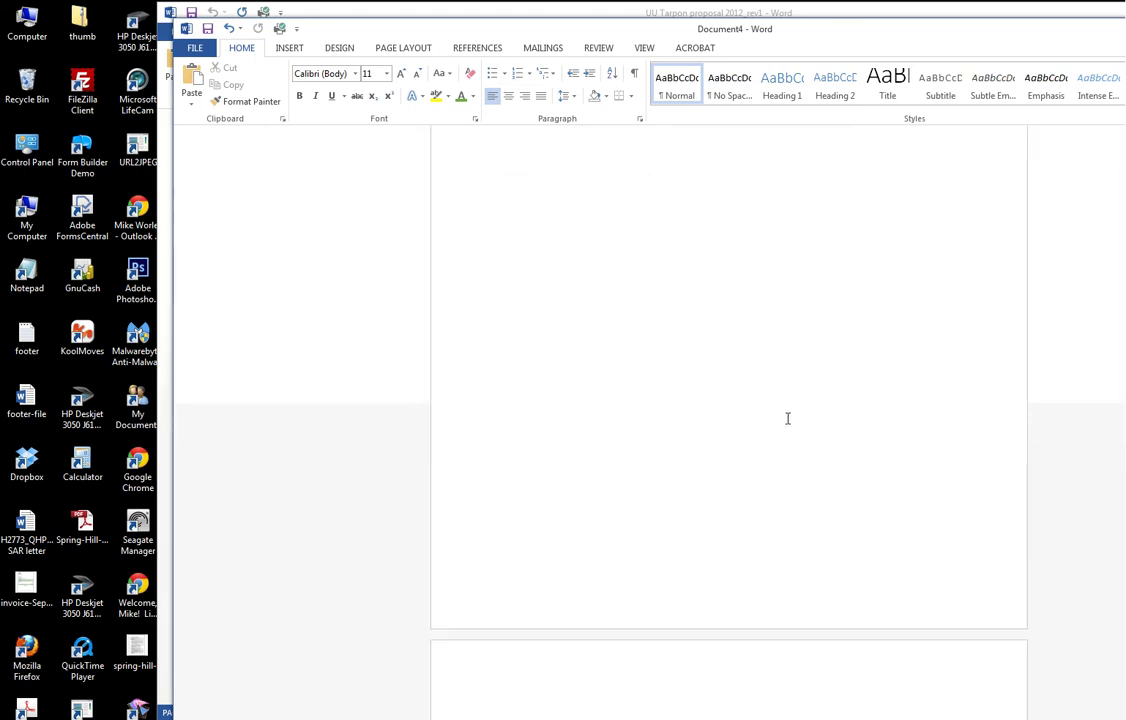
Open the first-page footer for editing
click(290, 48)
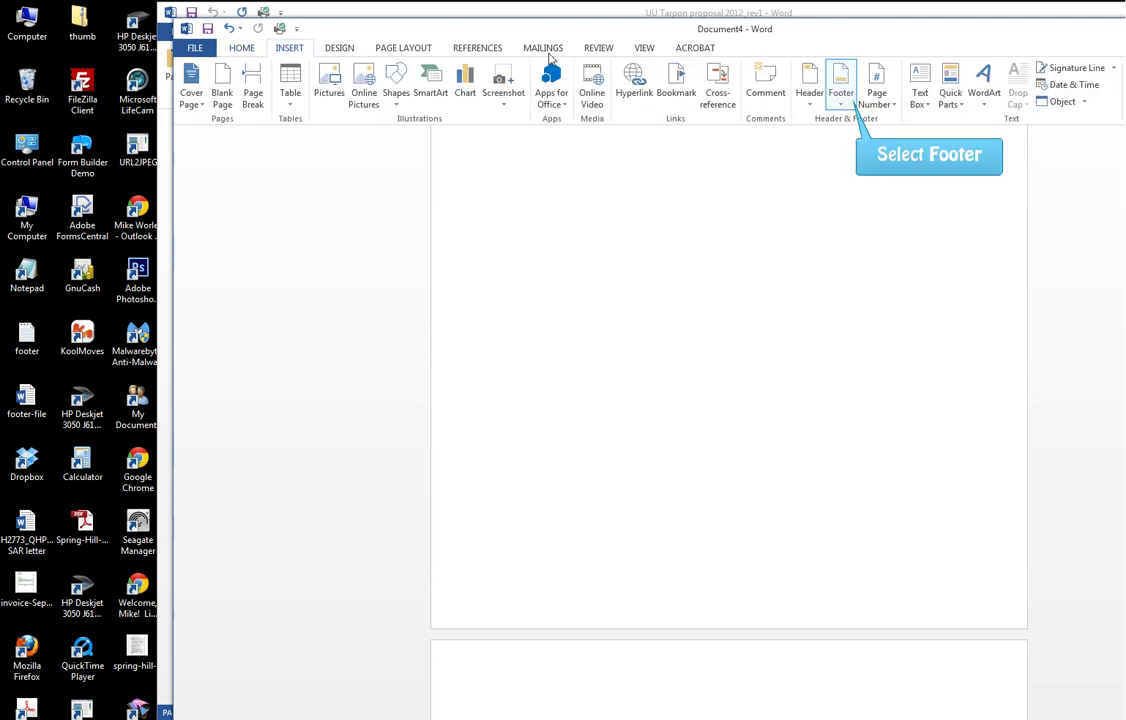
click(843, 95)
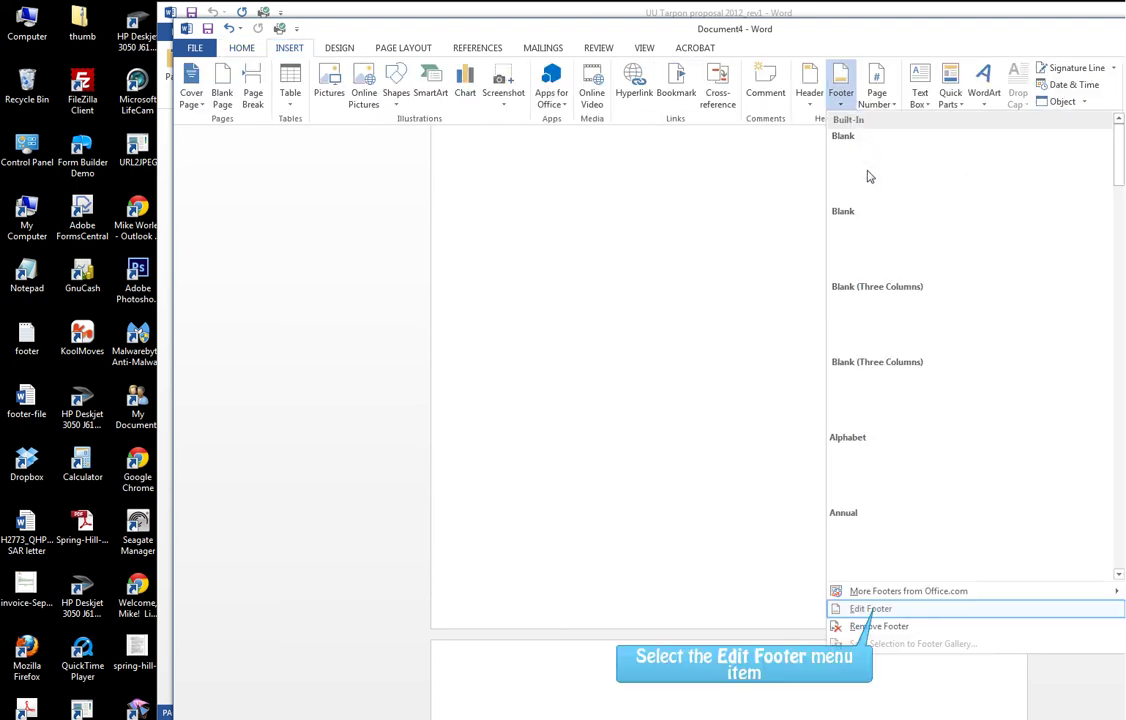
click(870, 609)
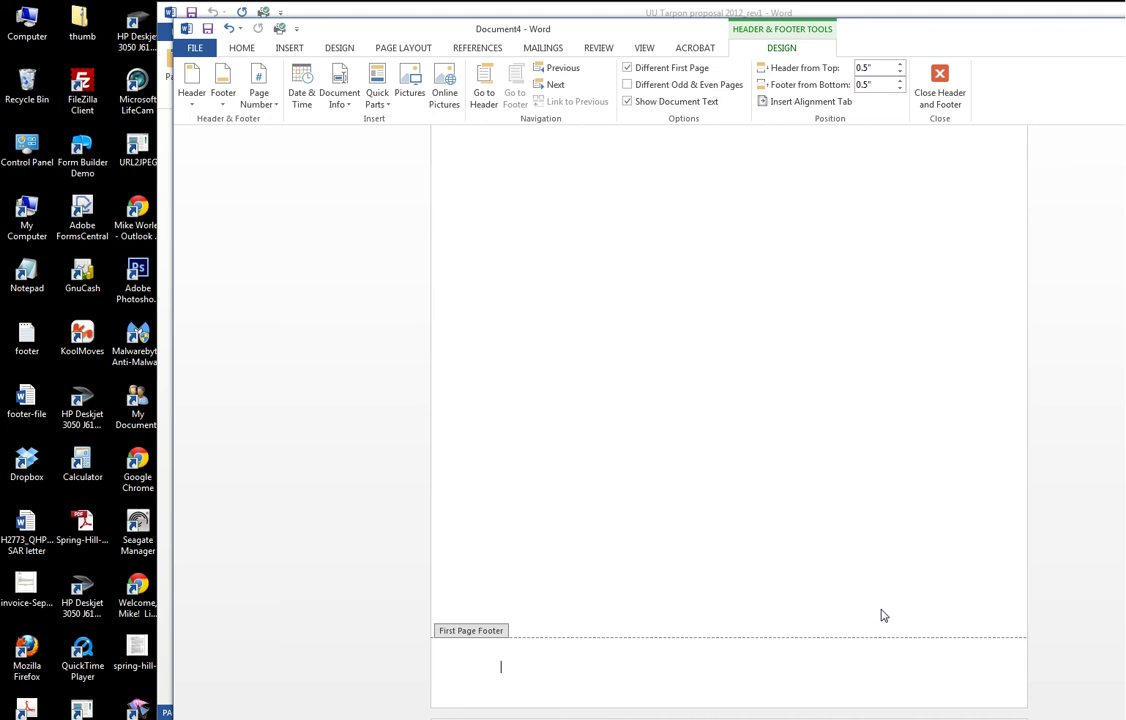
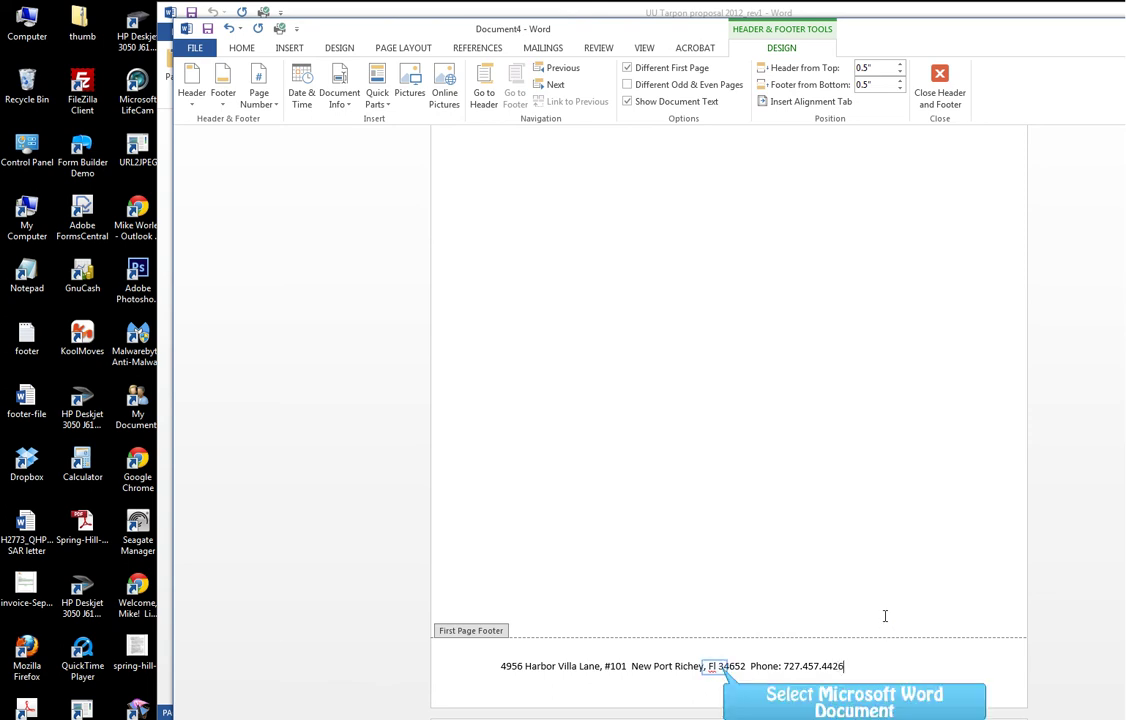
Type the street address, city, state, zip and phone number on one line, capitalising the state as FL
click(714, 666)
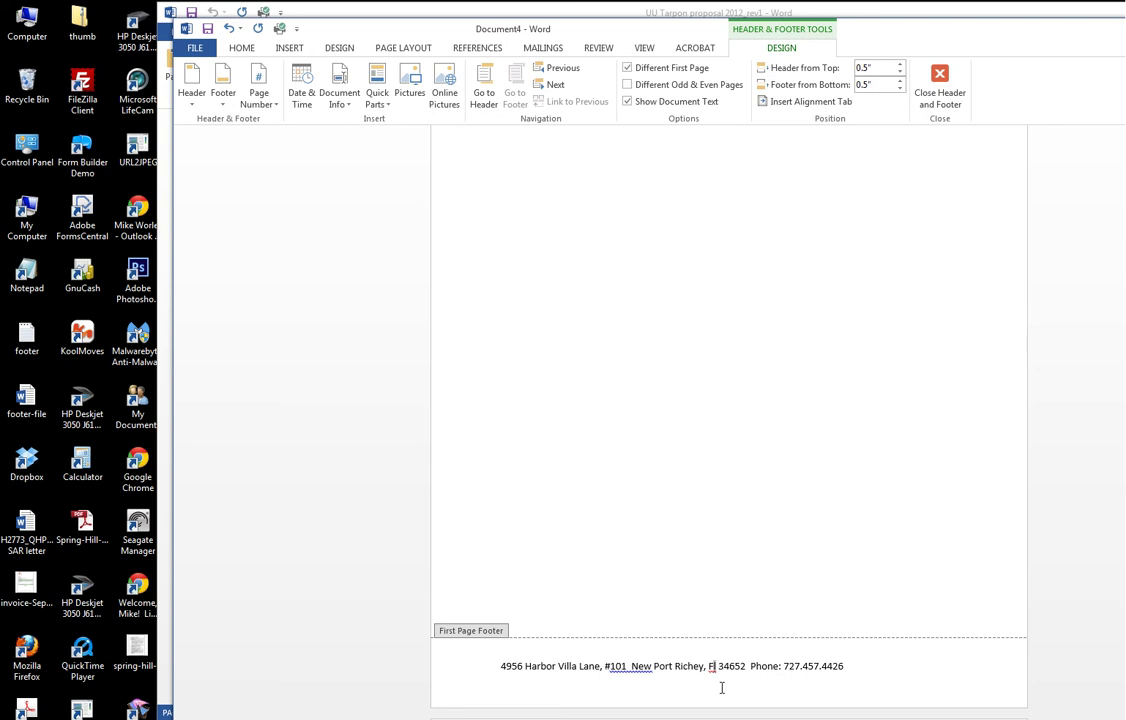
key(BackSpace)
text(L)
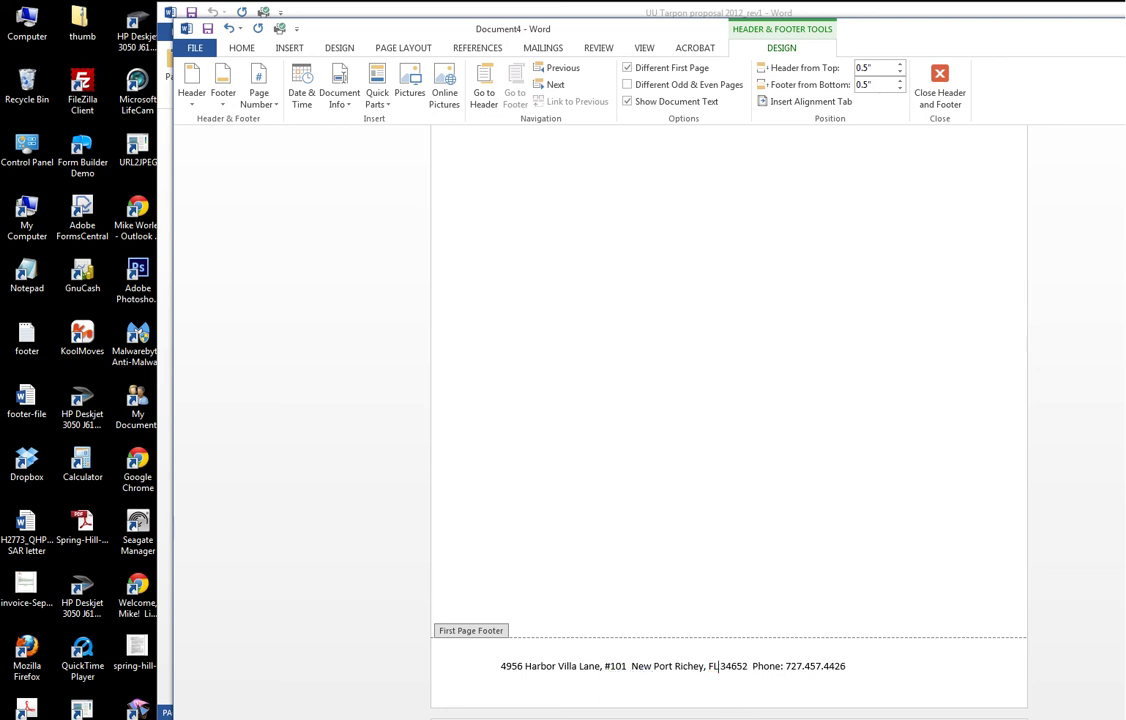
click(868, 676)
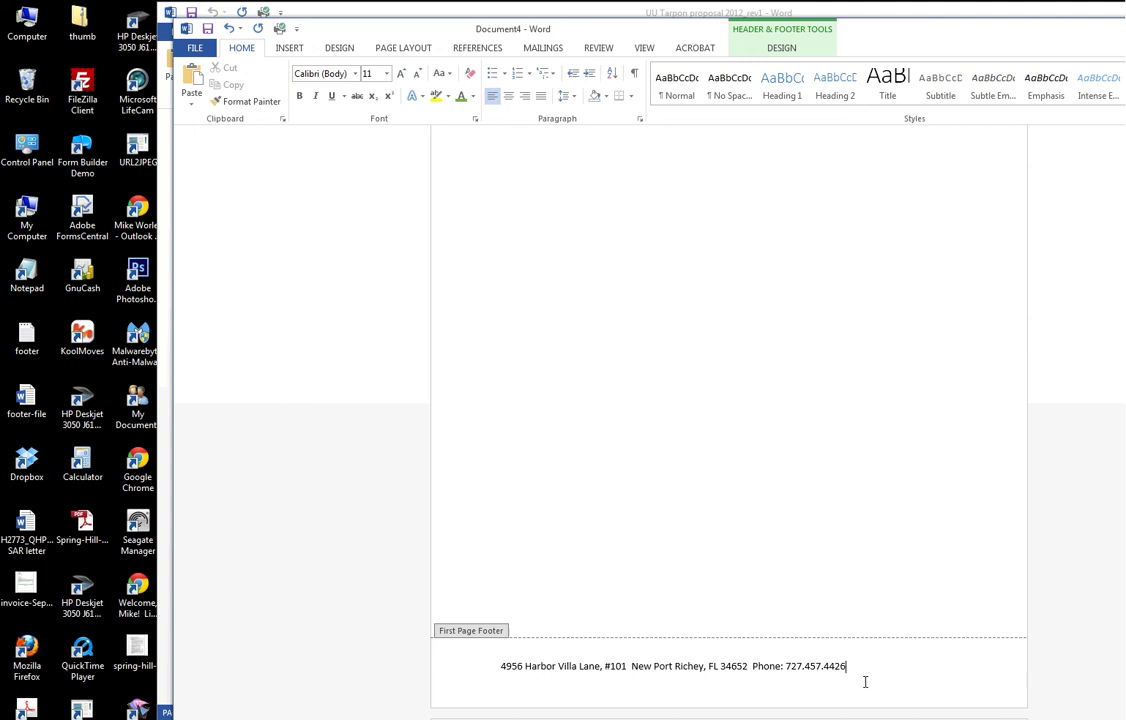
Centre the footer address line and insert a black diamond symbol after the street address
drag(854, 667, 500, 667)
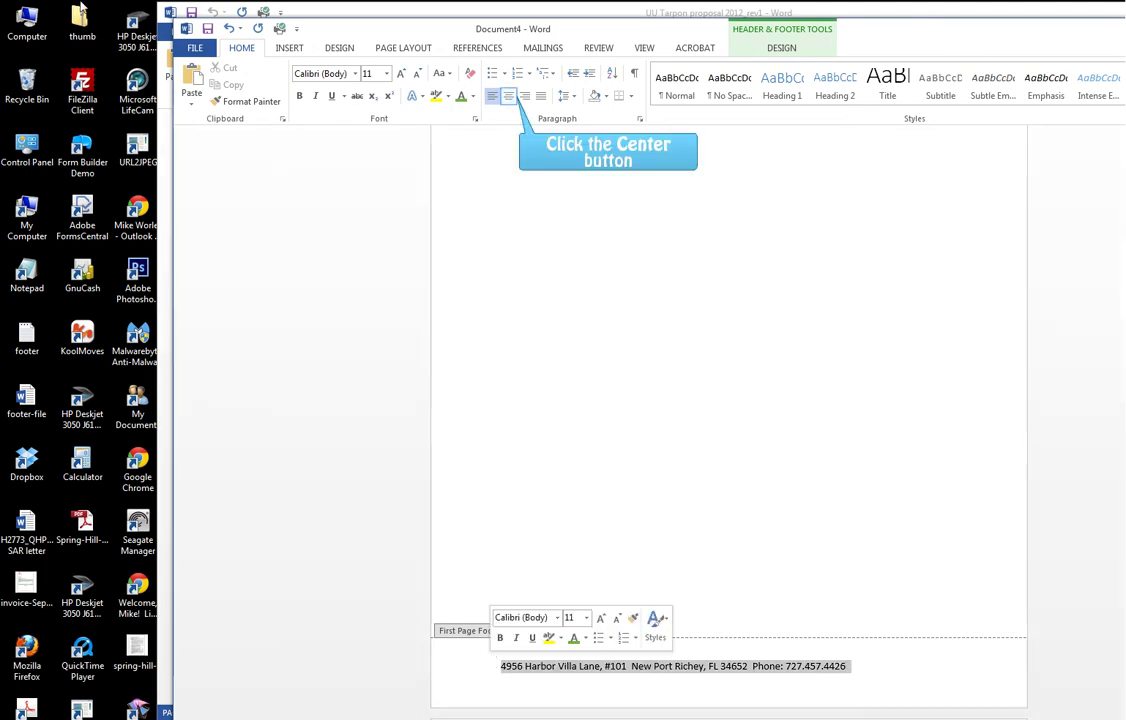
click(508, 95)
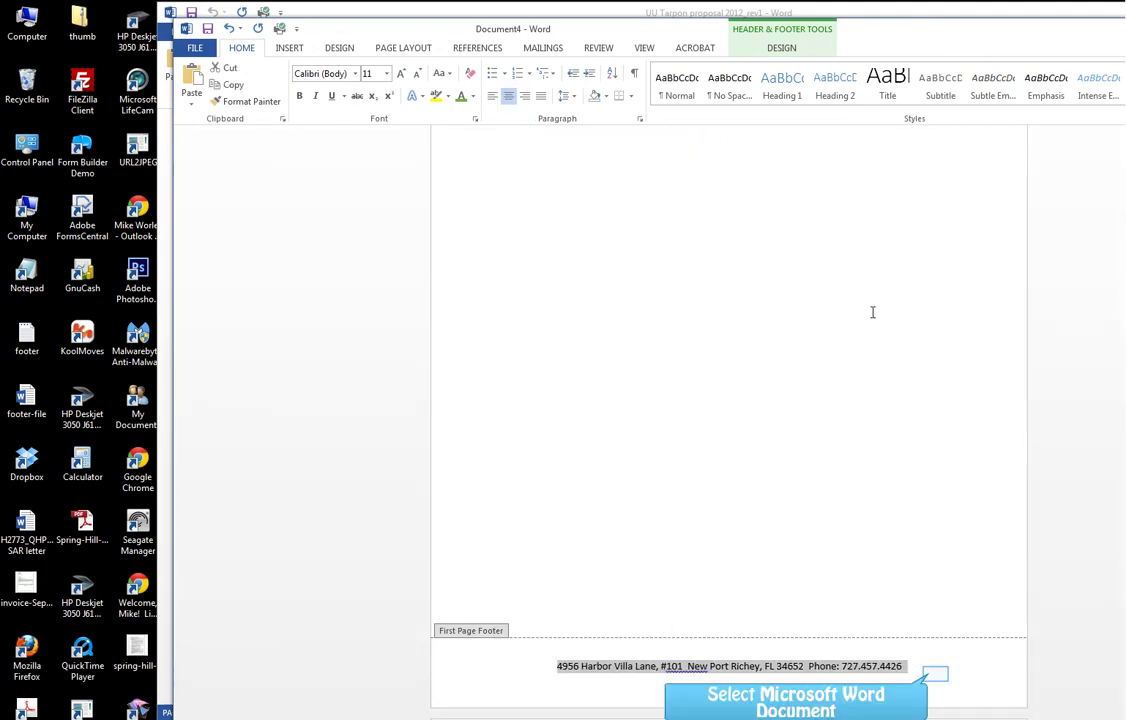
click(937, 675)
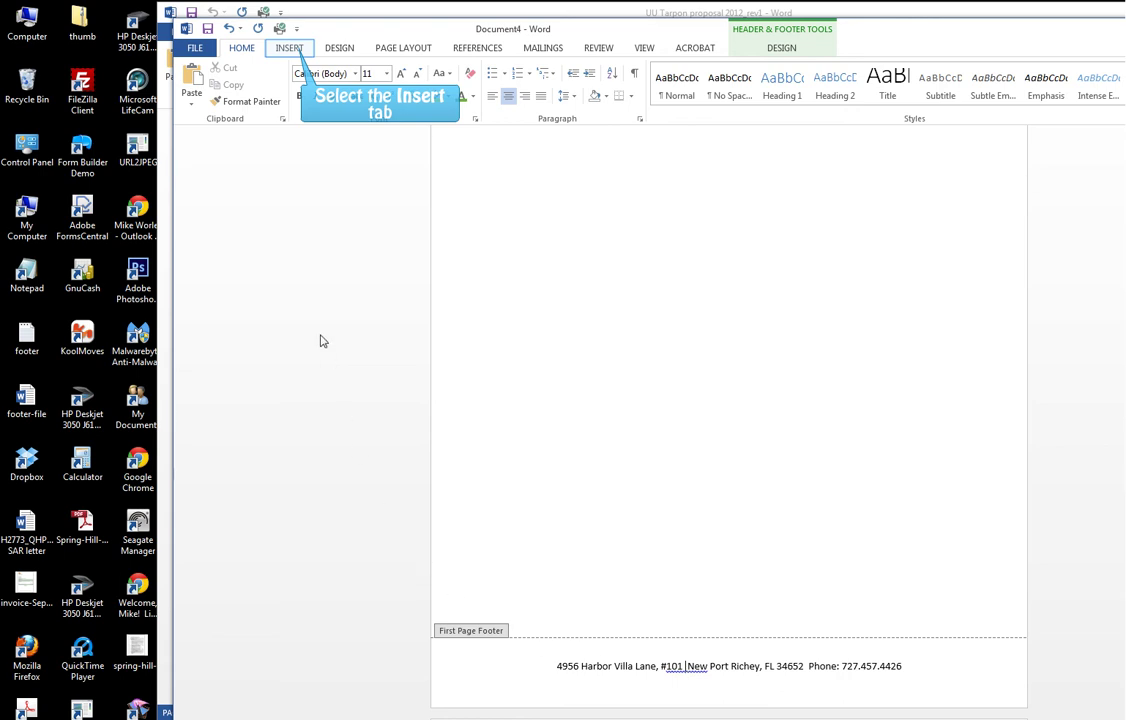
click(290, 48)
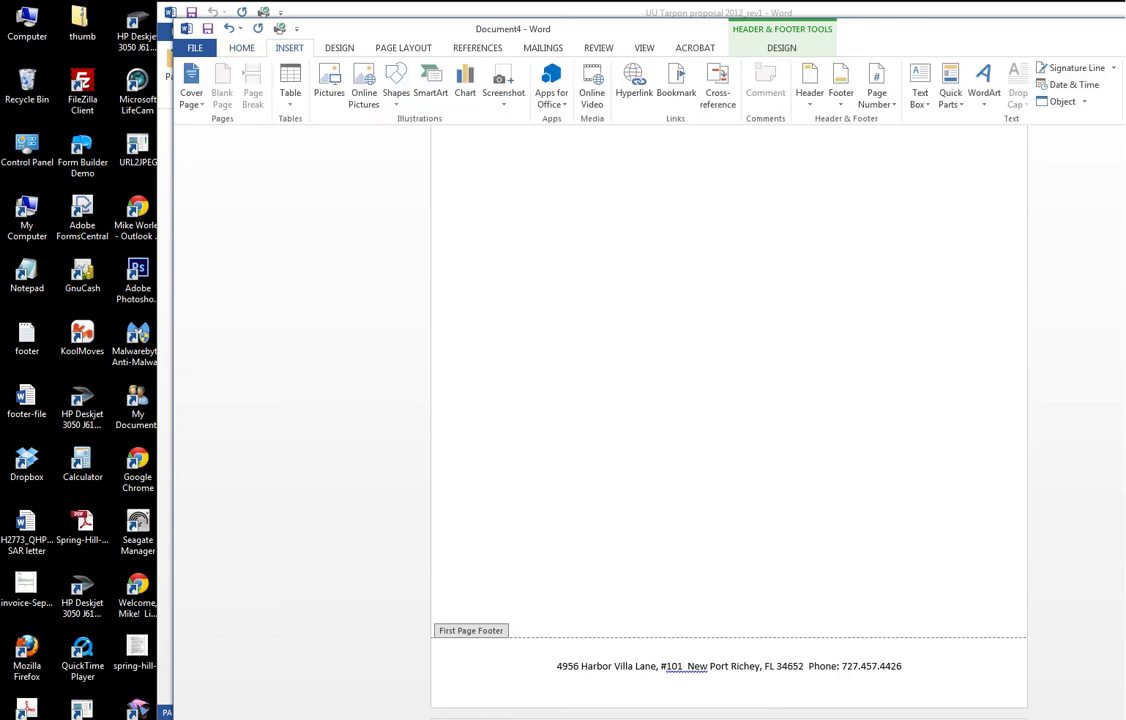
click(1033, 97)
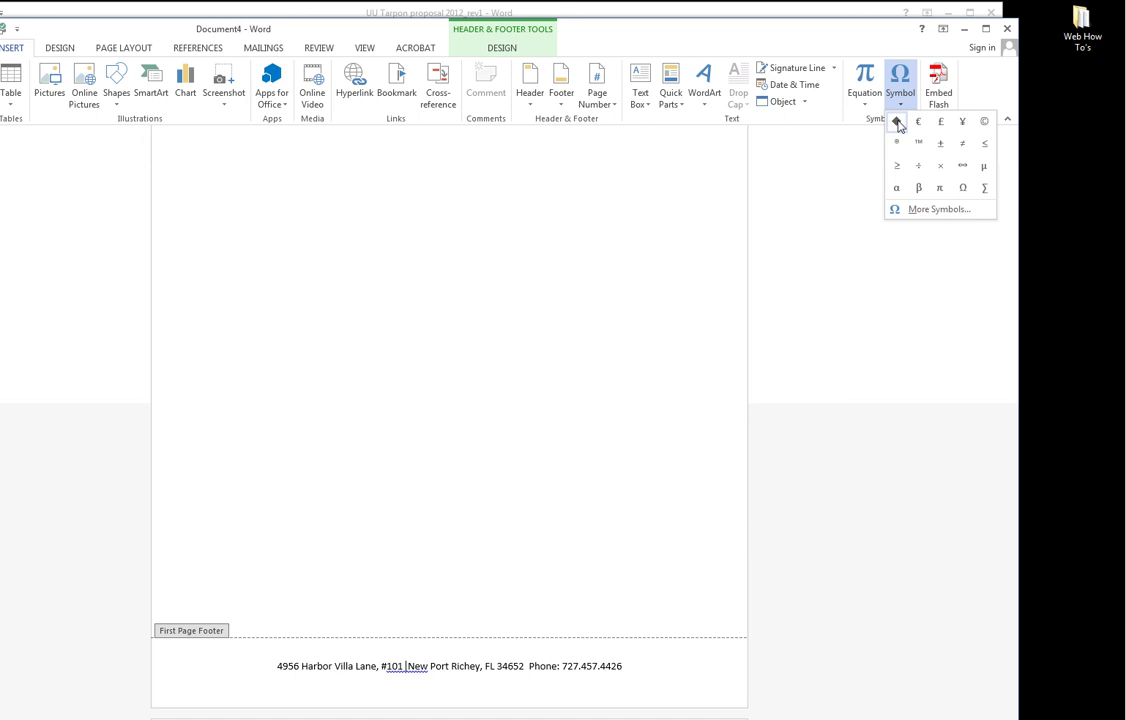
click(897, 122)
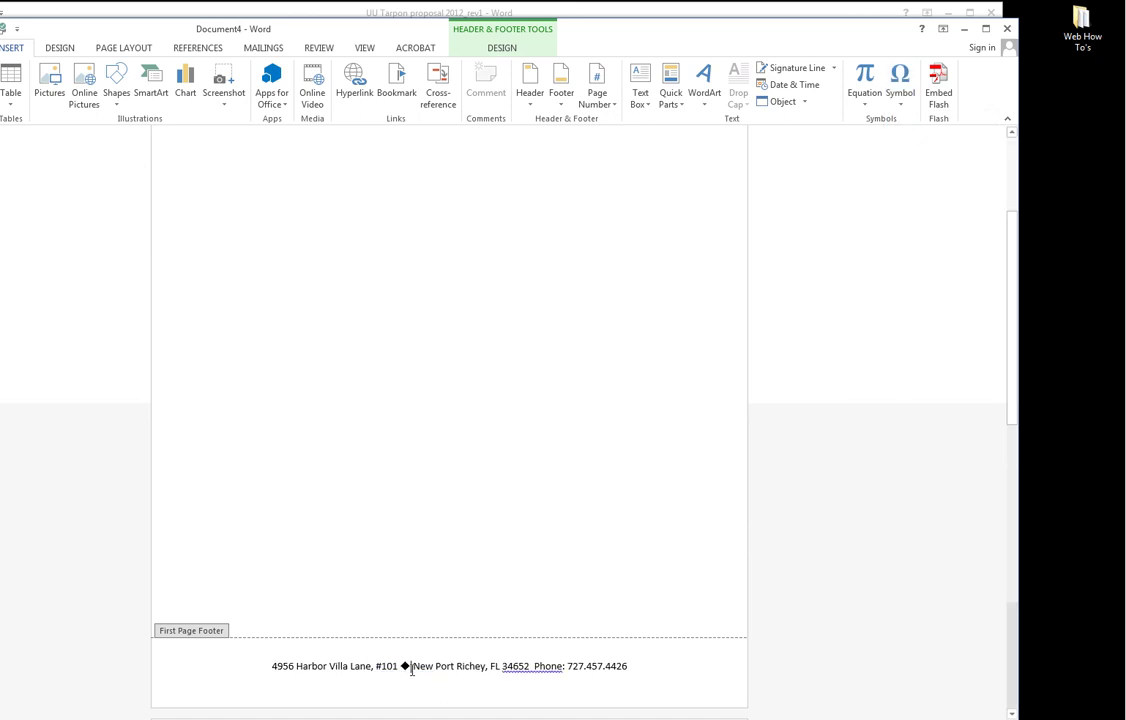
drag(411, 669, 401, 668)
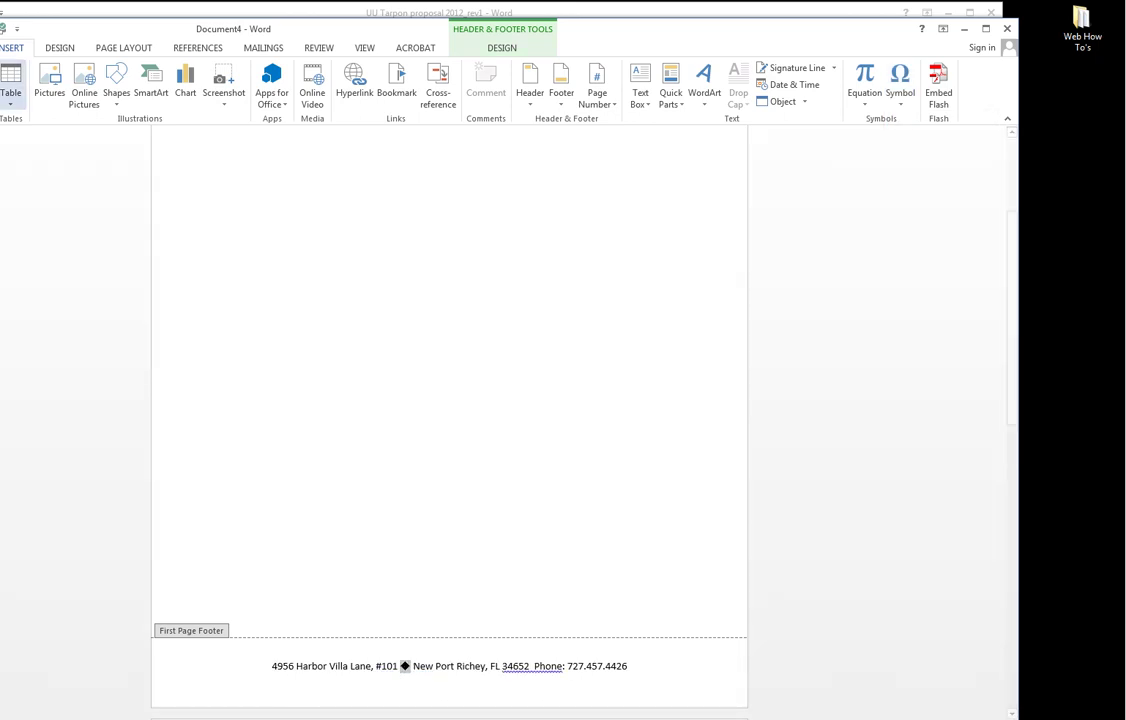
Colour the diamond green, paste a copy before the phone number, and close the footer
click(53, 45)
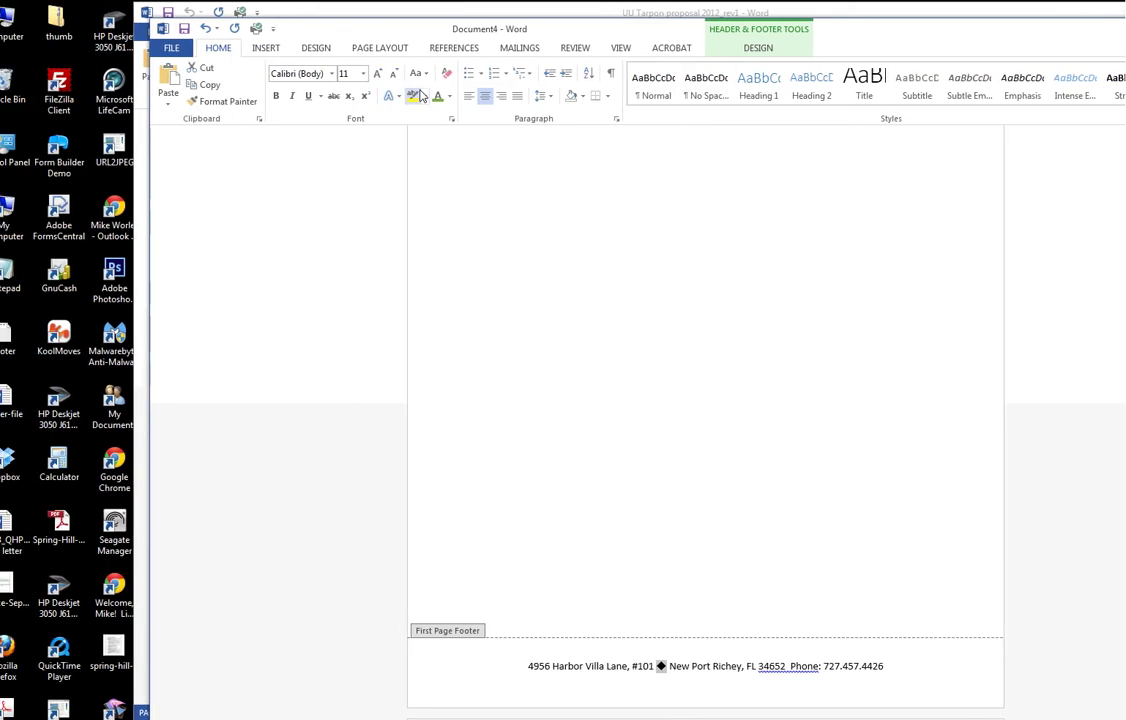
click(449, 96)
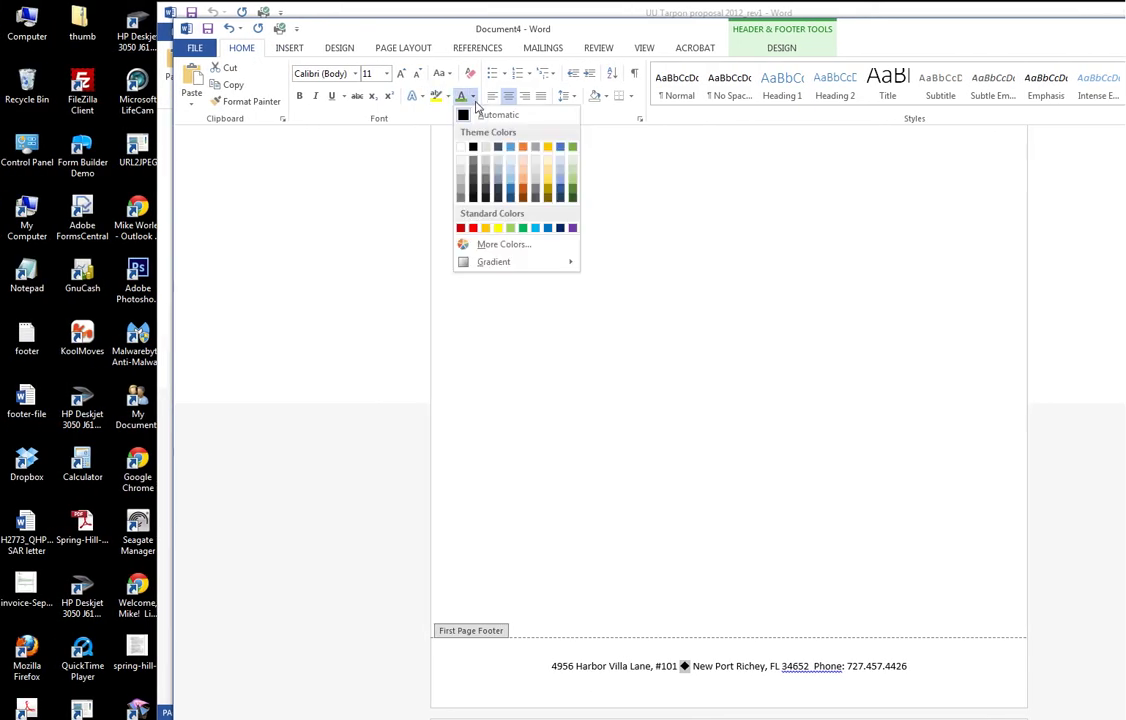
click(572, 147)
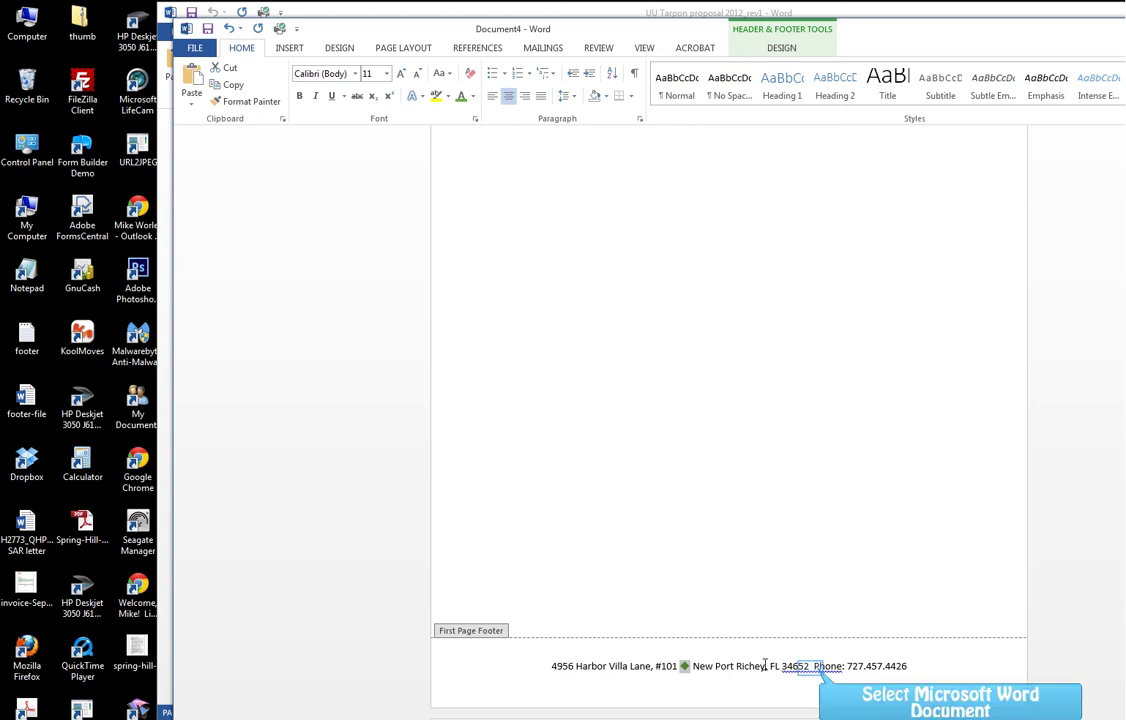
click(811, 666)
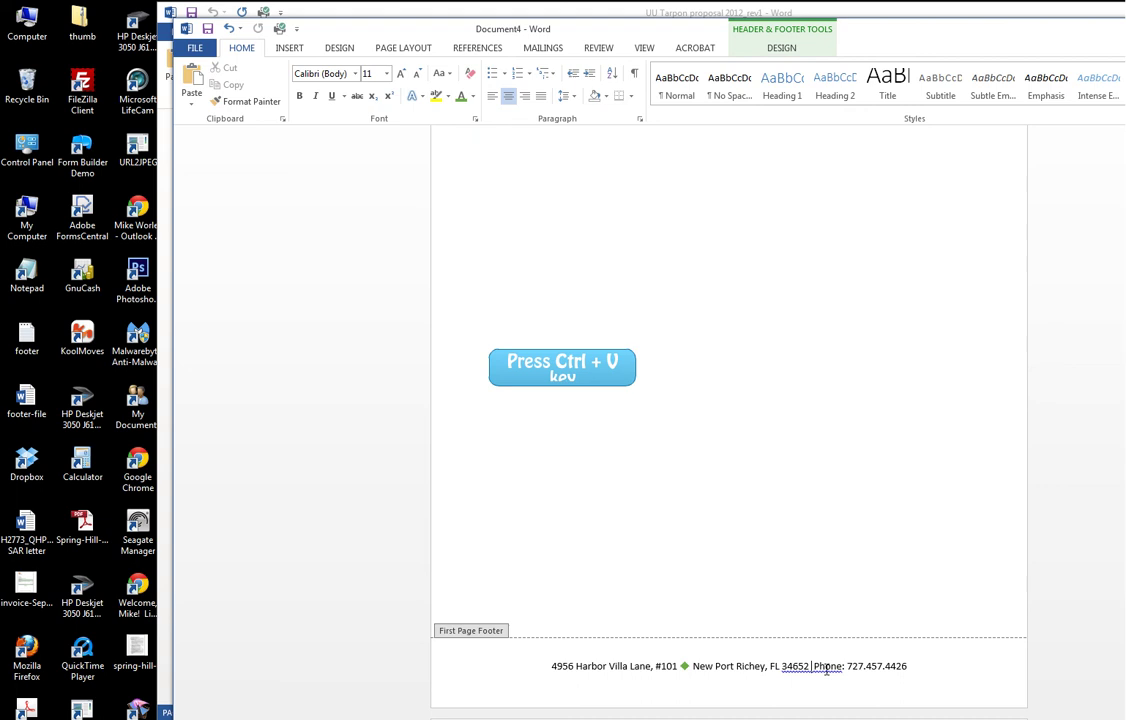
key(ctrl+v)
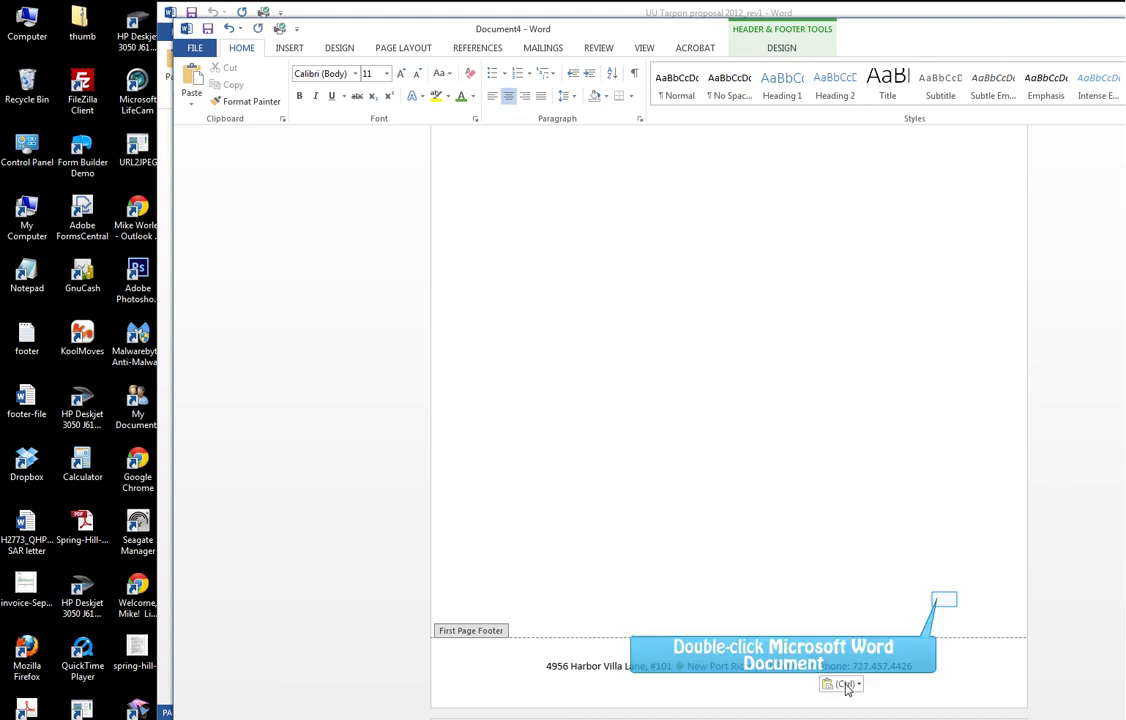
double_click(944, 599)
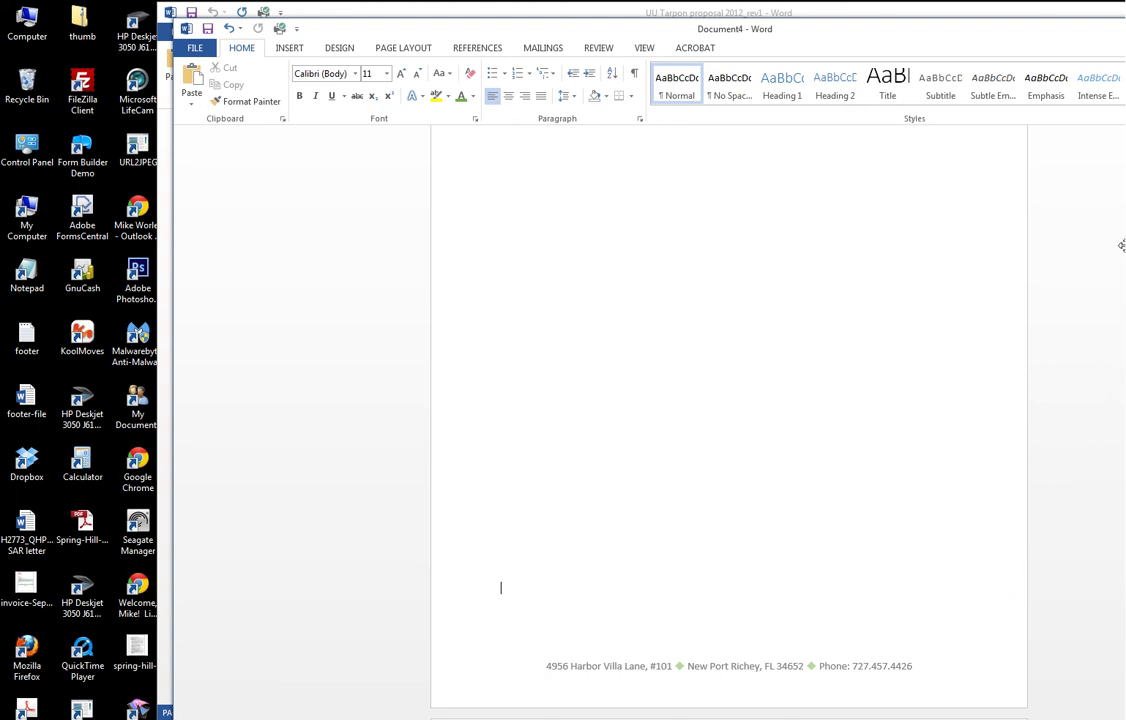
Switch to the UU Tarpon proposal document and select its text for copying
click(1110, 12)
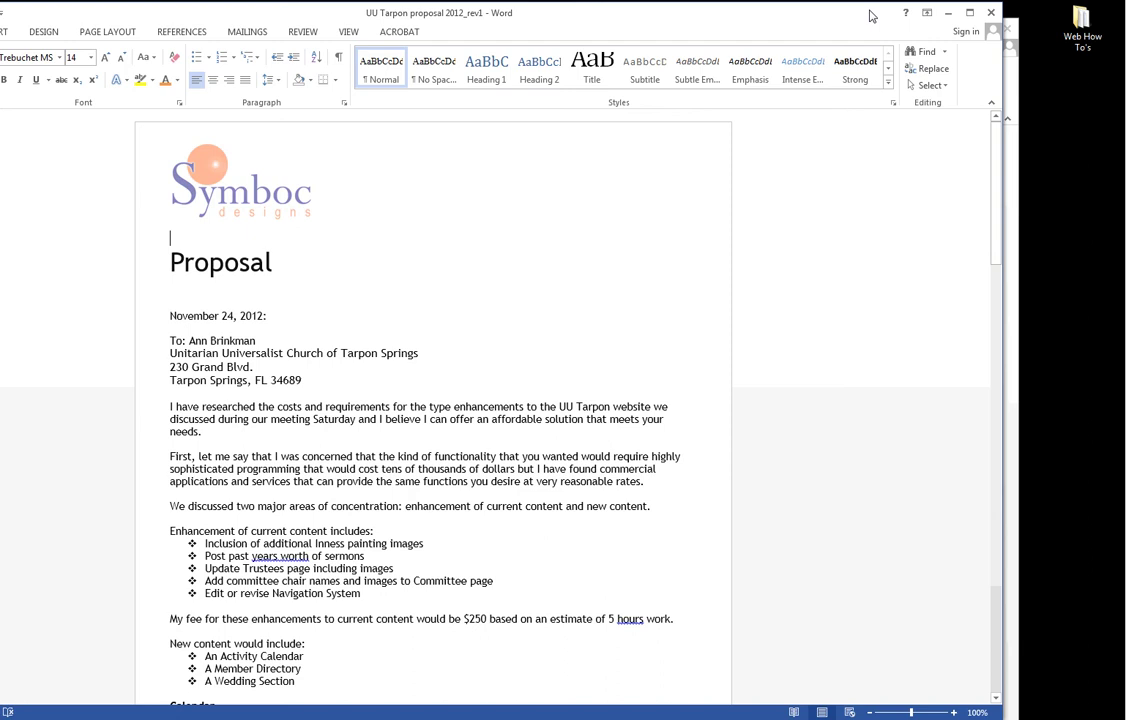
mouse_move(166, 248)
mouse_down()
mouse_move(246, 366)
mouse_move(330, 700)
mouse_move(390, 705)
mouse_move(390, 443)
mouse_move(364, 339)
mouse_up()
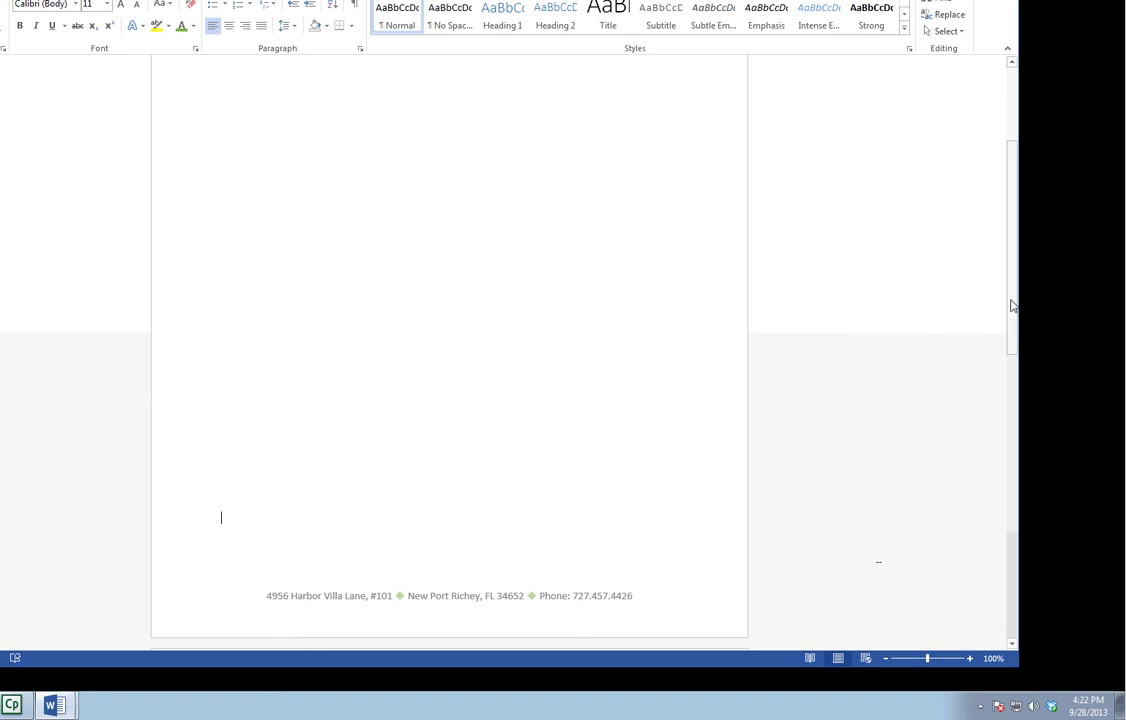
Paste the proposal into Document4's body below the logo and scroll through the pasted pages
drag(1012, 305, 1010, 225)
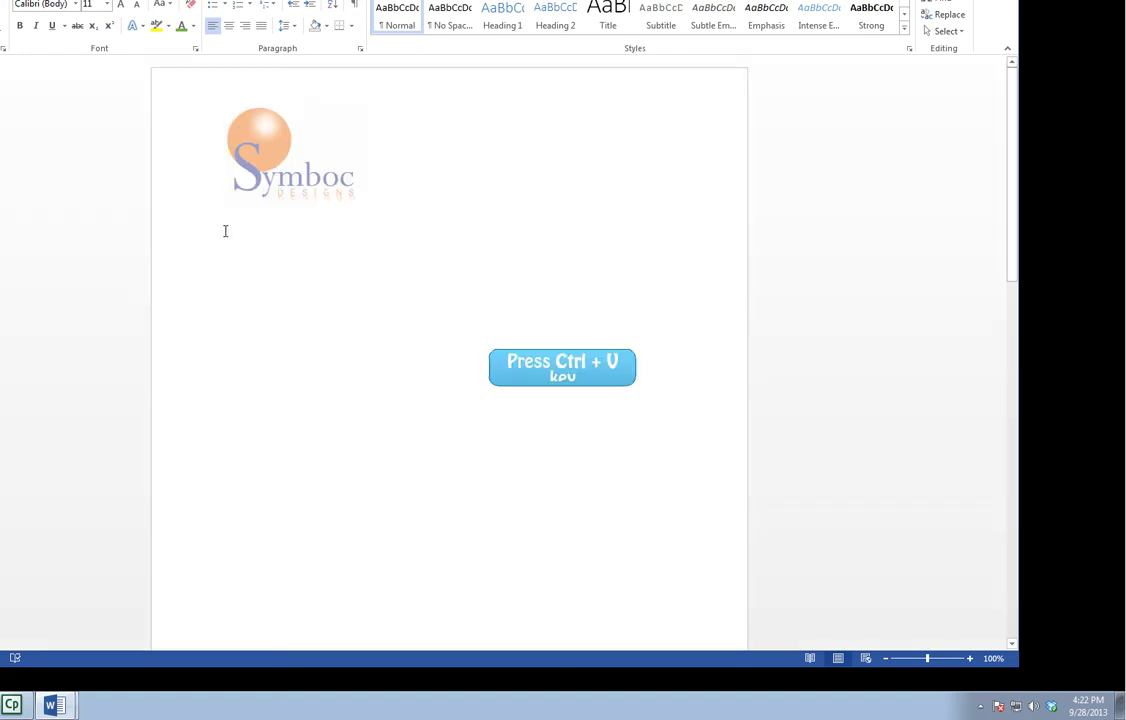
key(ctrl+v)
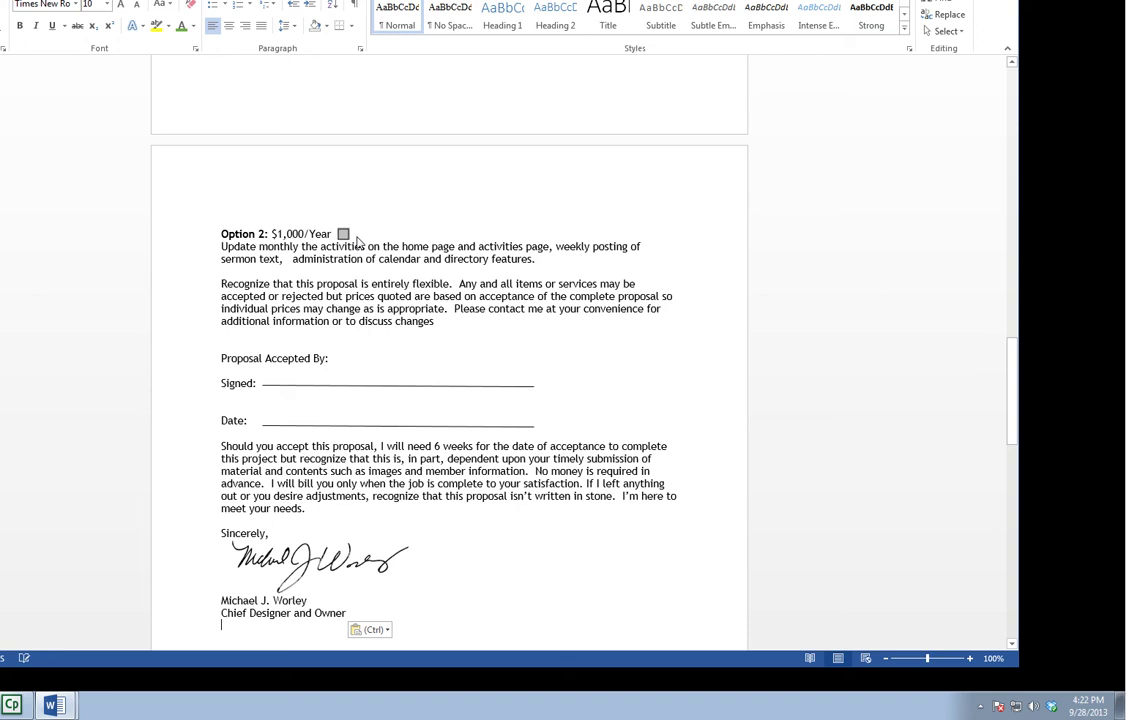
drag(1012, 372, 1012, 96)
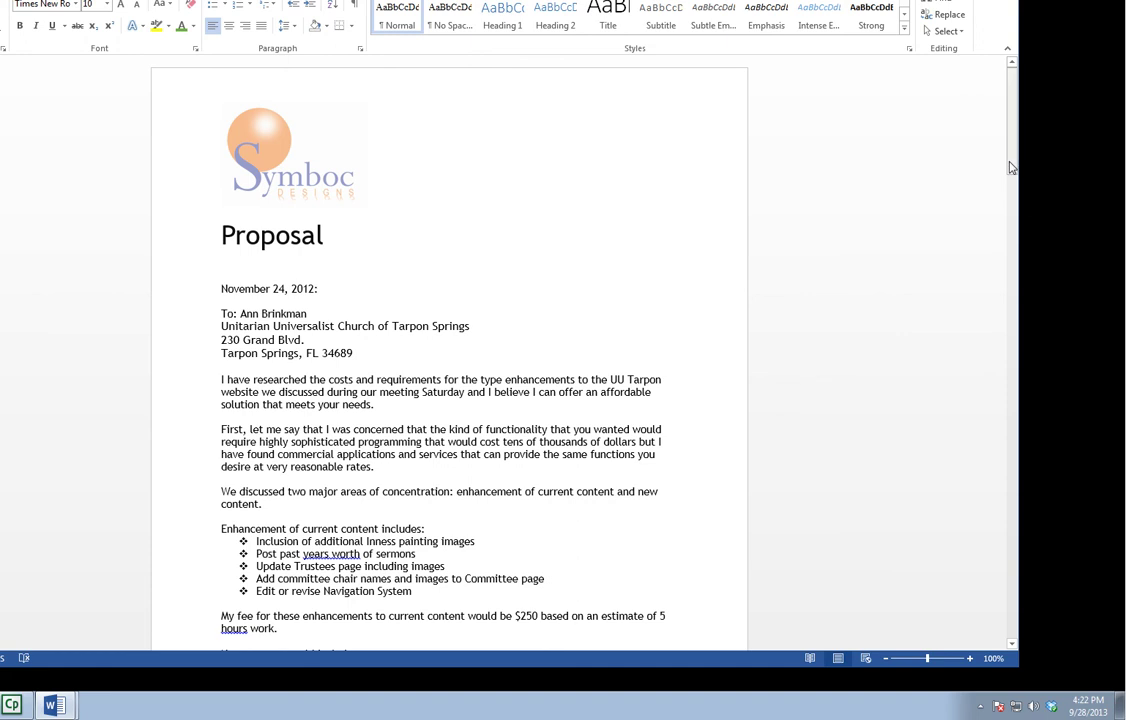
drag(1010, 167, 1002, 275)
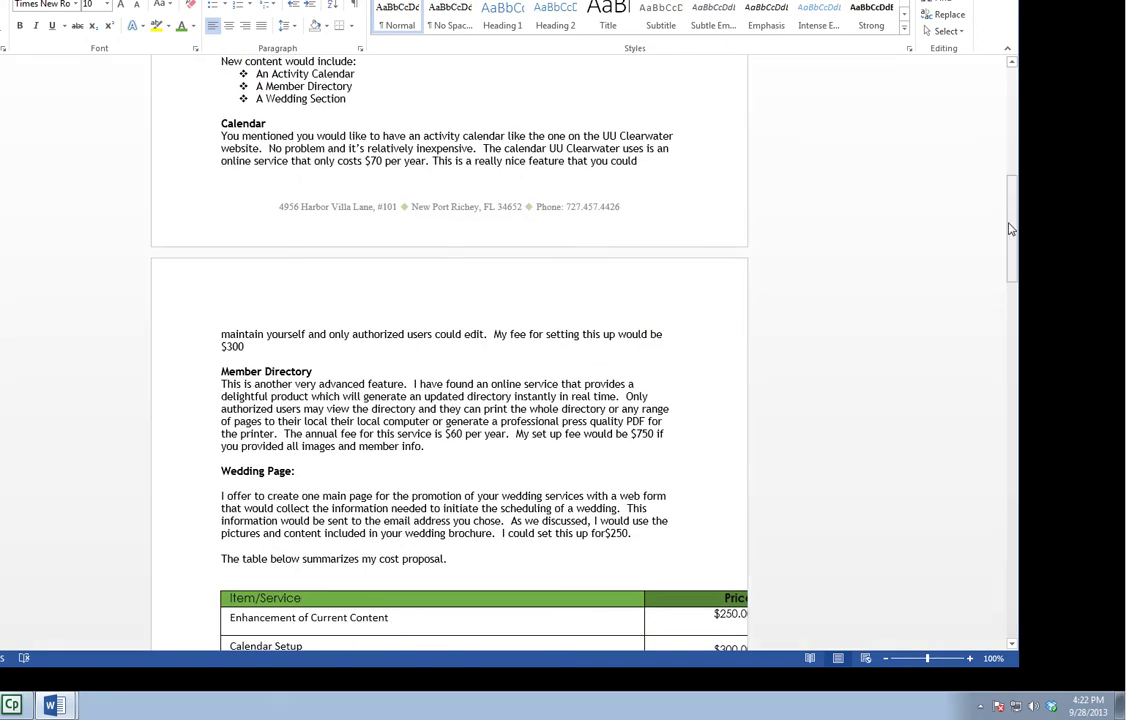
mouse_move(1010, 229)
mouse_down()
mouse_move(1000, 450)
mouse_move(1043, 113)
mouse_up()
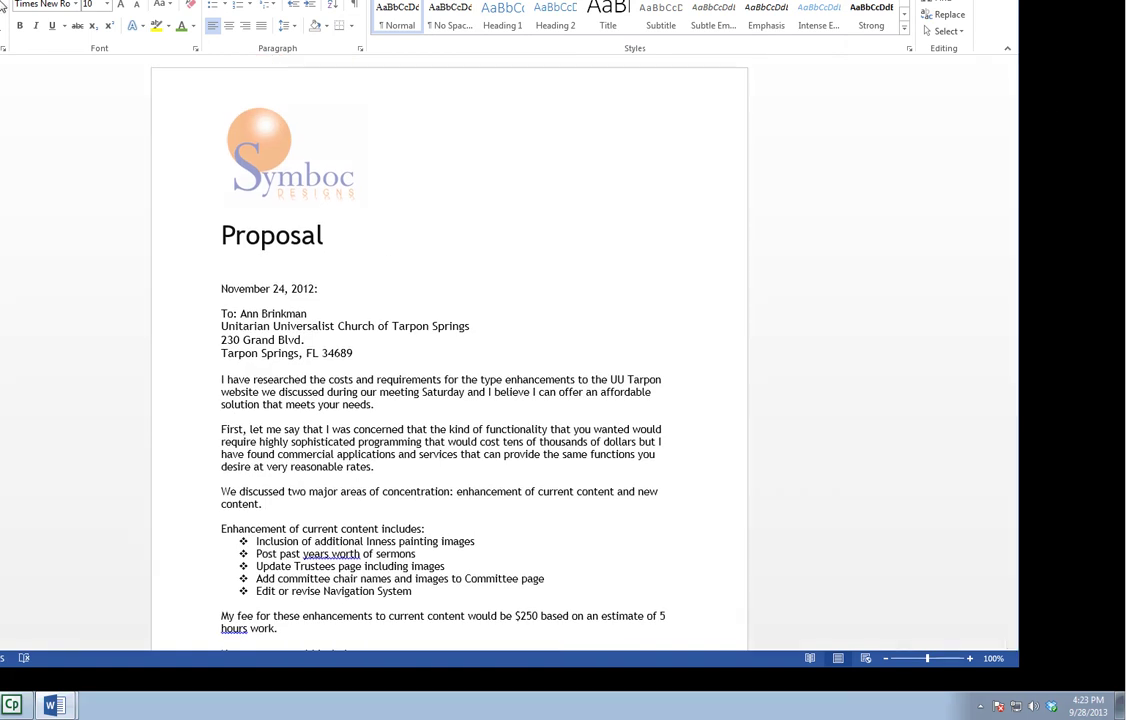